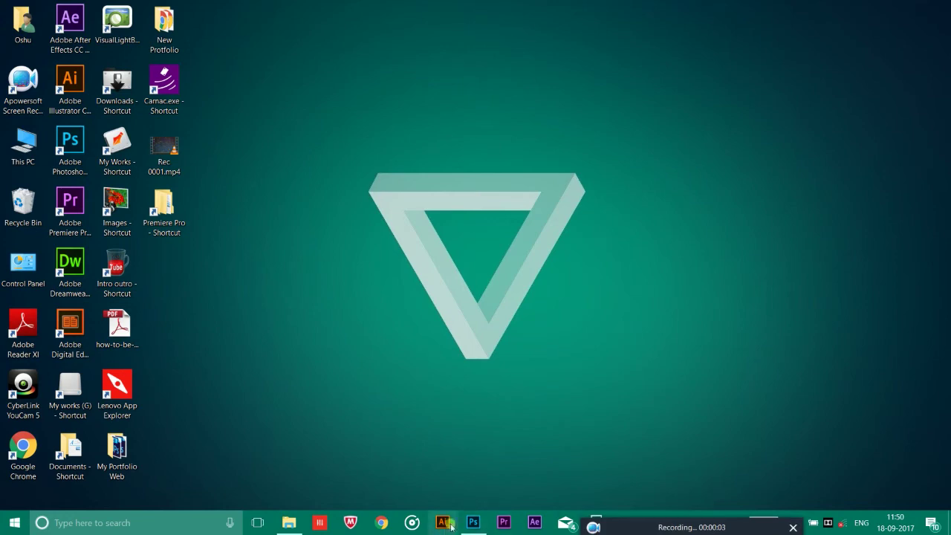
# Step: Launch Adobe Photoshop CC from the taskbar and wait for its start screen
pyautogui.click(472, 522)
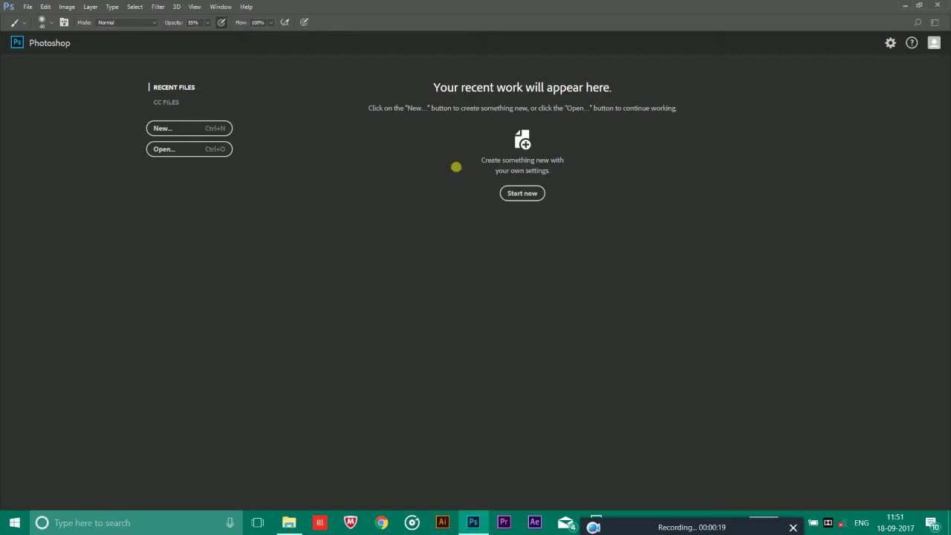
# Step: Create a new 1024 × 1024 px, 72 ppi document with a White background
pyautogui.hotkey('ctrl', 'n')
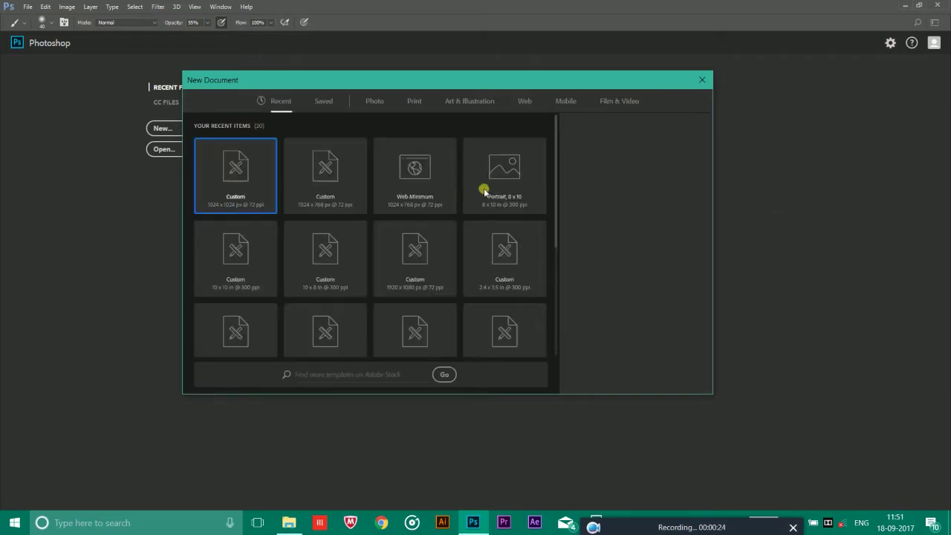
pyautogui.click(262, 186)
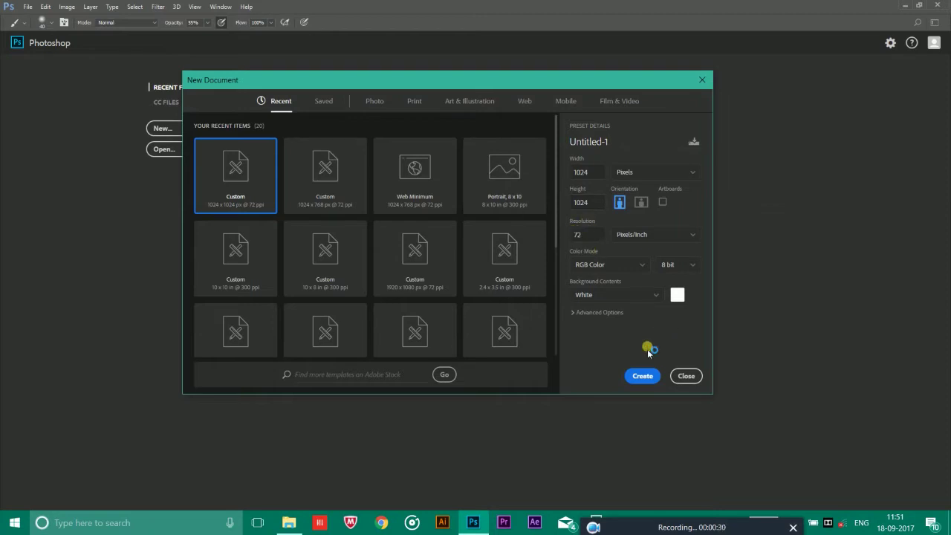
pyautogui.click(643, 376)
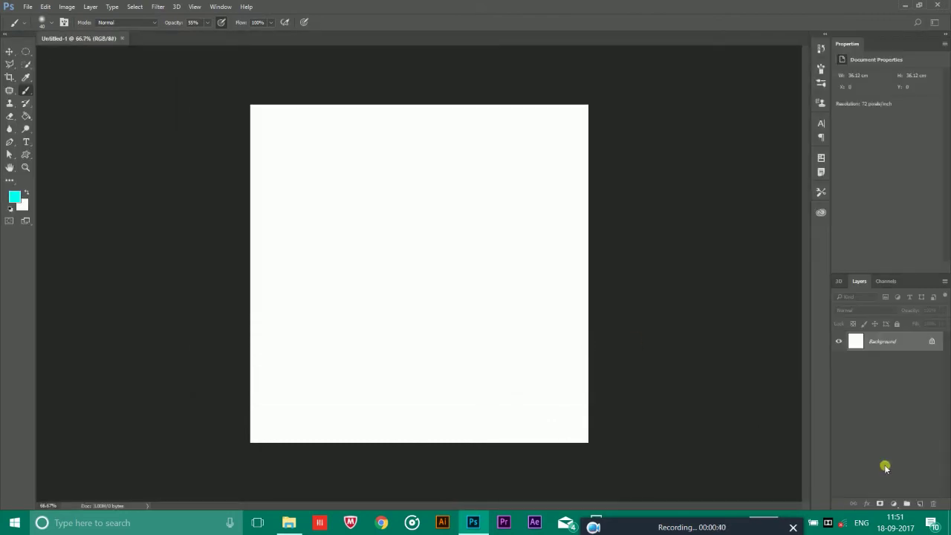
# Step: On a new layer, select a thin strip near the canvas top and fill it with cyan
pyautogui.click(919, 505)
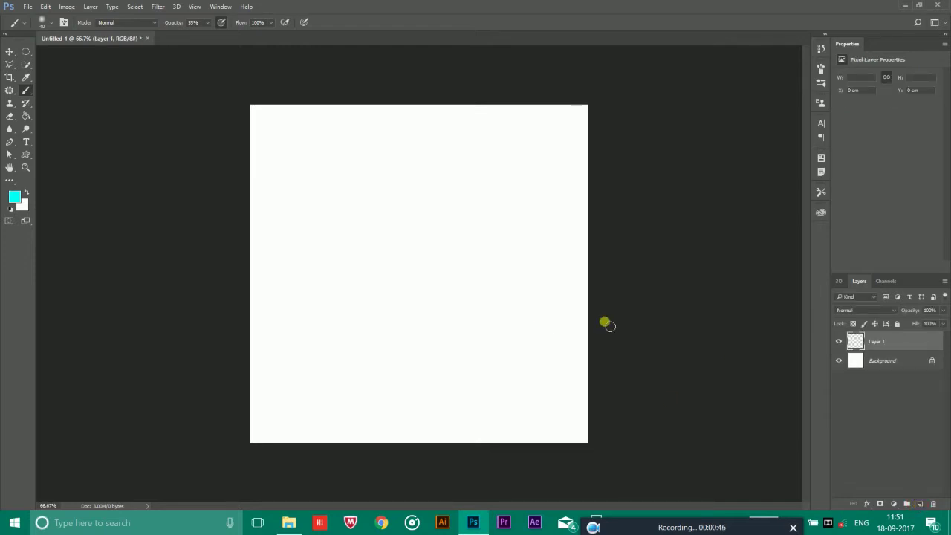
pyautogui.scroll(2, 606, 323)
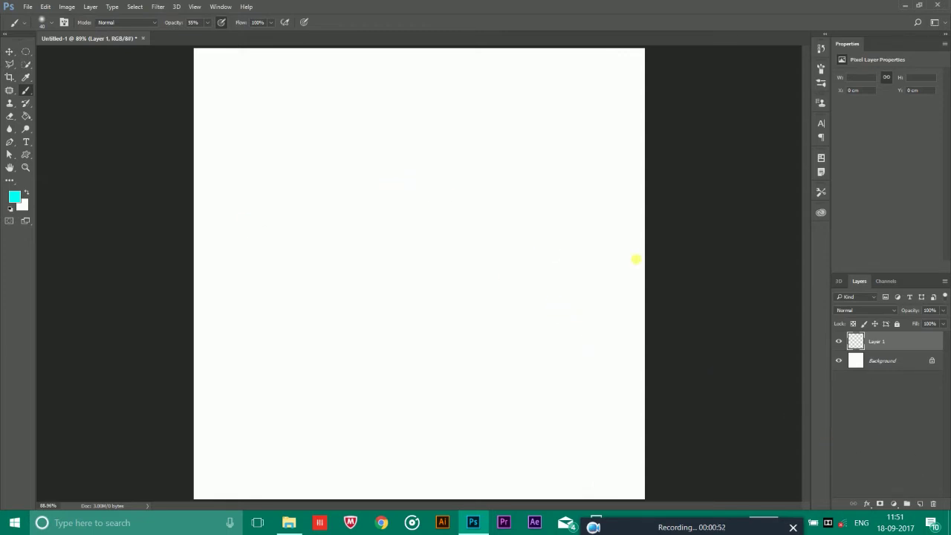
pyautogui.click(27, 55)
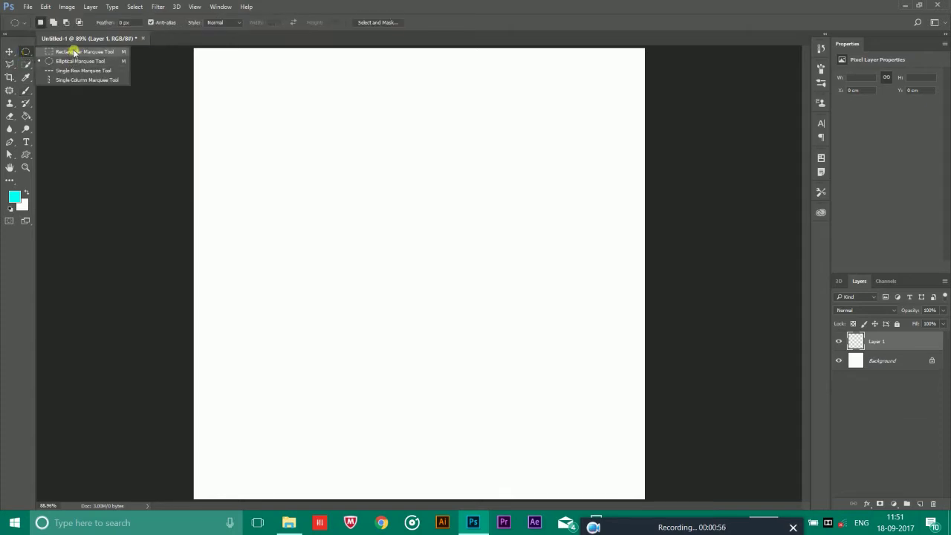
pyautogui.click(75, 52)
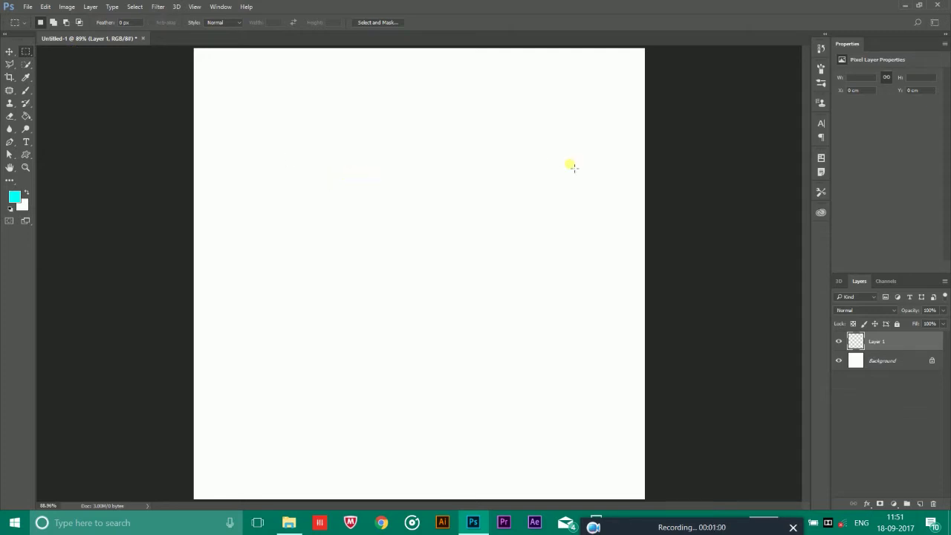
pyautogui.moveTo(572, 167); pyautogui.dragTo(590, 159)
pyautogui.click(484, 137)
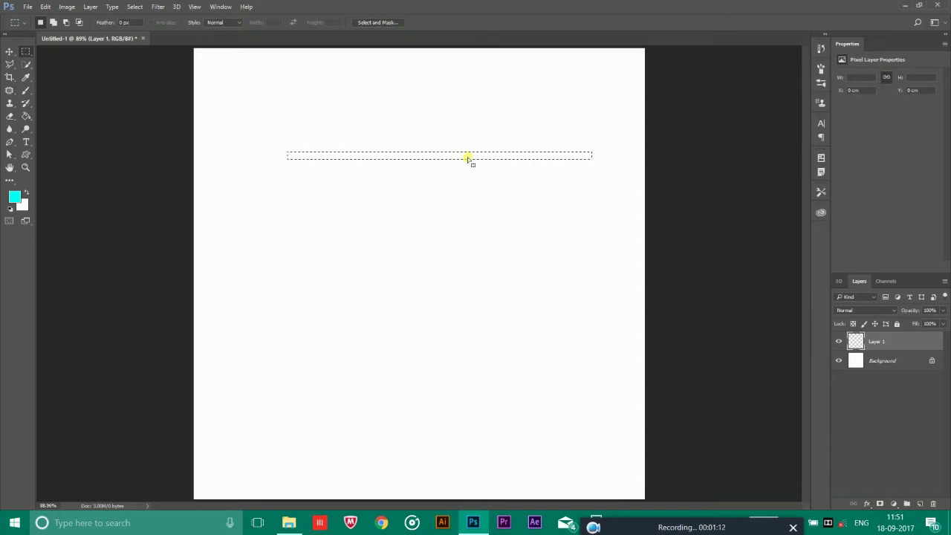
pyautogui.press('alt')
pyautogui.hotkey('alt', 'BackSpace')
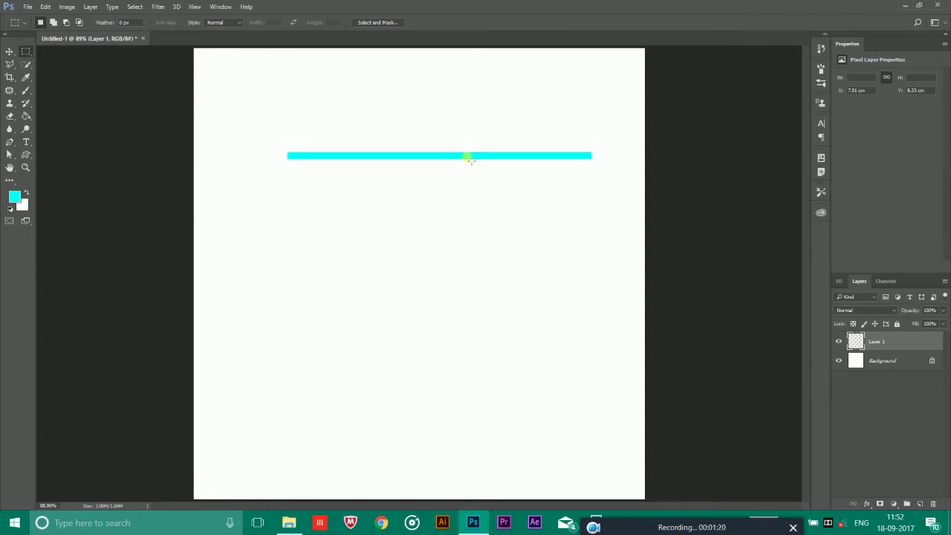
# Step: Add Layer 2 beneath Layer 1 and fill it with black
pyautogui.click(920, 504)
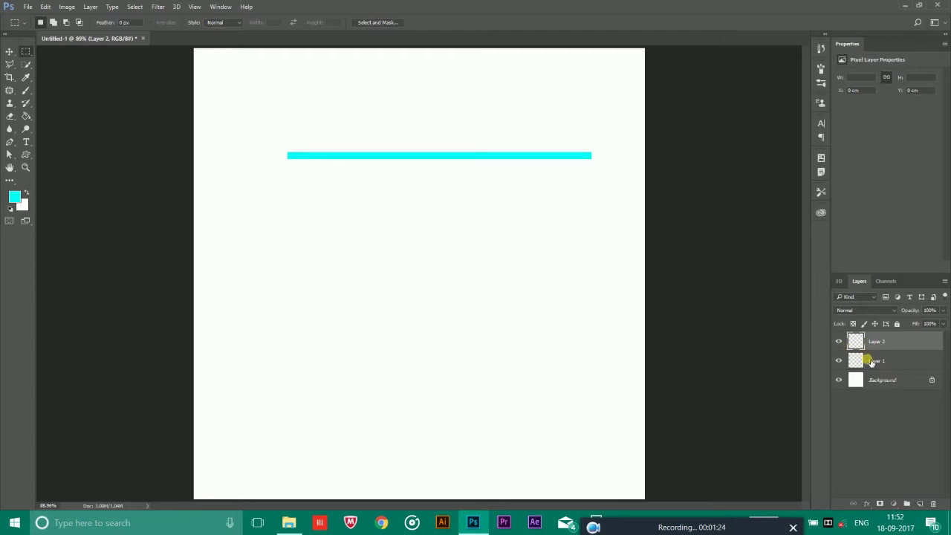
pyautogui.click(871, 362)
pyautogui.click(839, 361)
pyautogui.click(839, 360)
pyautogui.moveTo(866, 352); pyautogui.dragTo(880, 367)
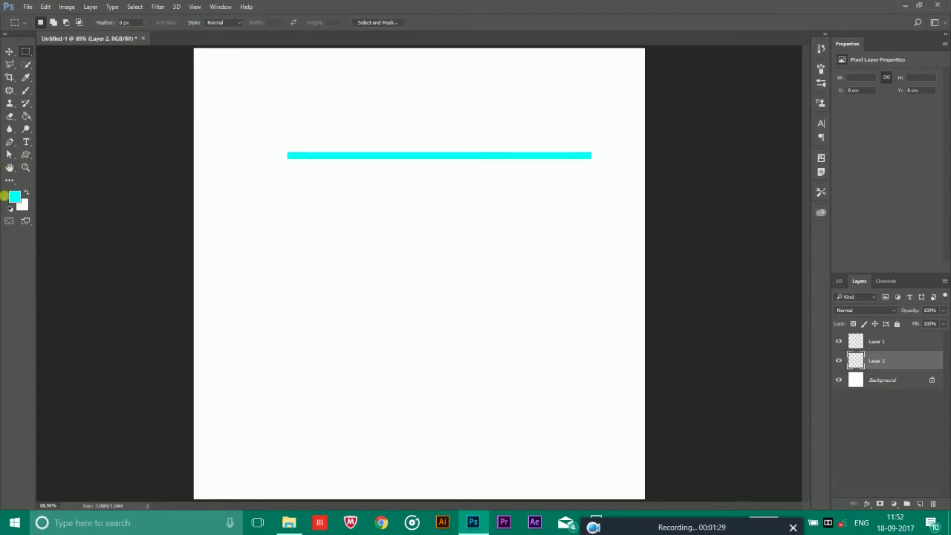
pyautogui.click(9, 210)
pyautogui.hotkey('alt', 'BackSpace')
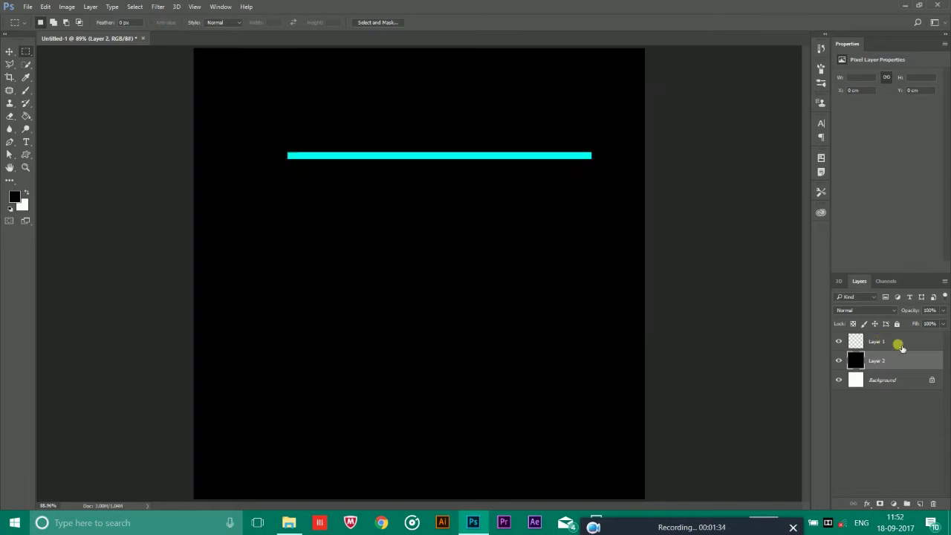
# Step: Move the cyan bar up and stretch it wider on both sides
pyautogui.click(899, 344)
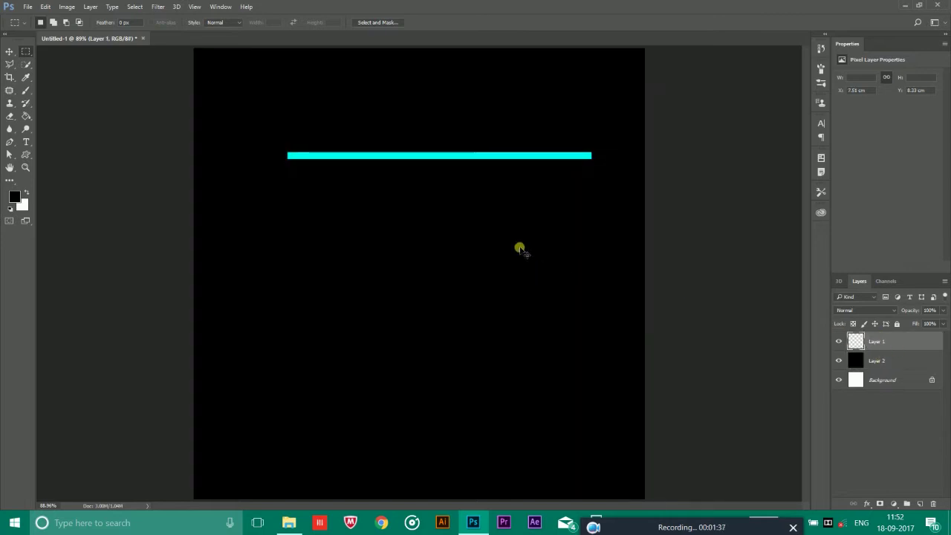
pyautogui.hotkey('ctrl', 't')
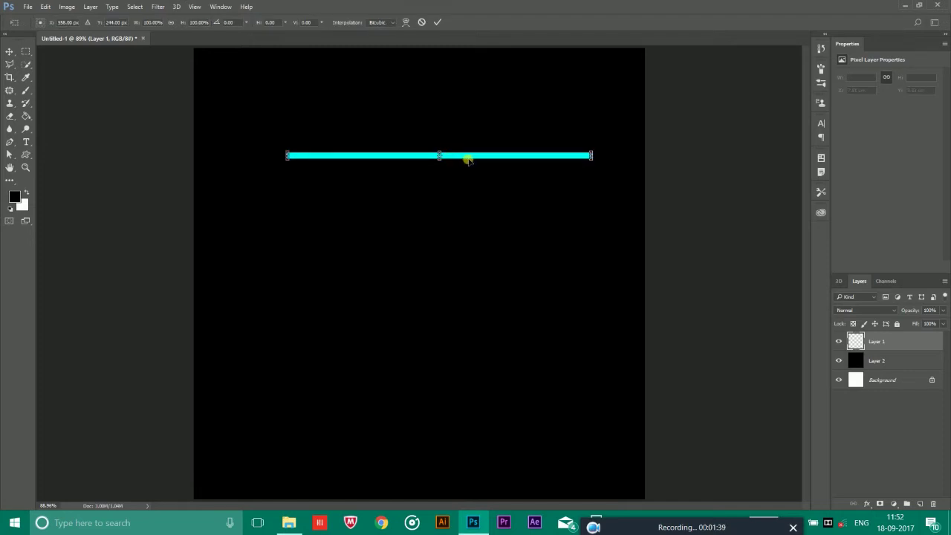
pyautogui.moveTo(461, 155); pyautogui.dragTo(449, 138)
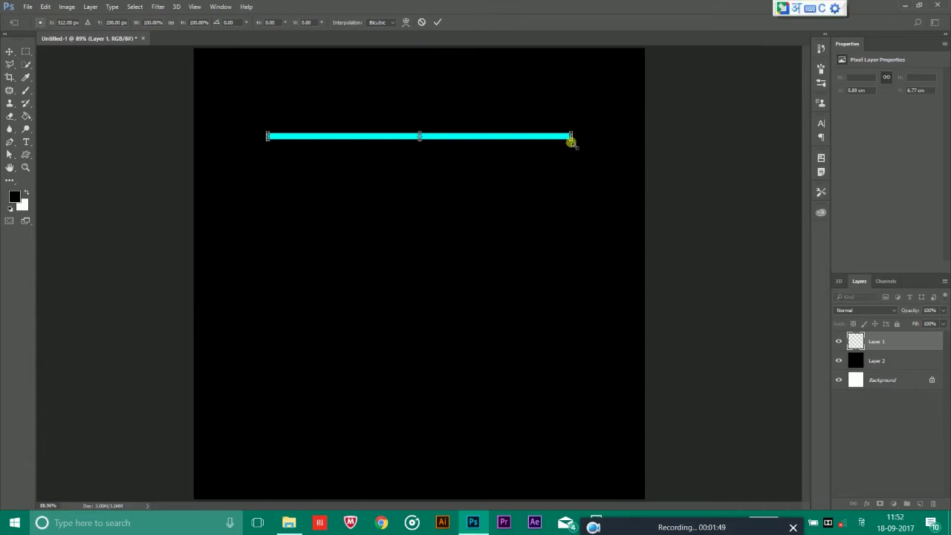
pyautogui.moveTo(572, 141); pyautogui.dragTo(601, 151)
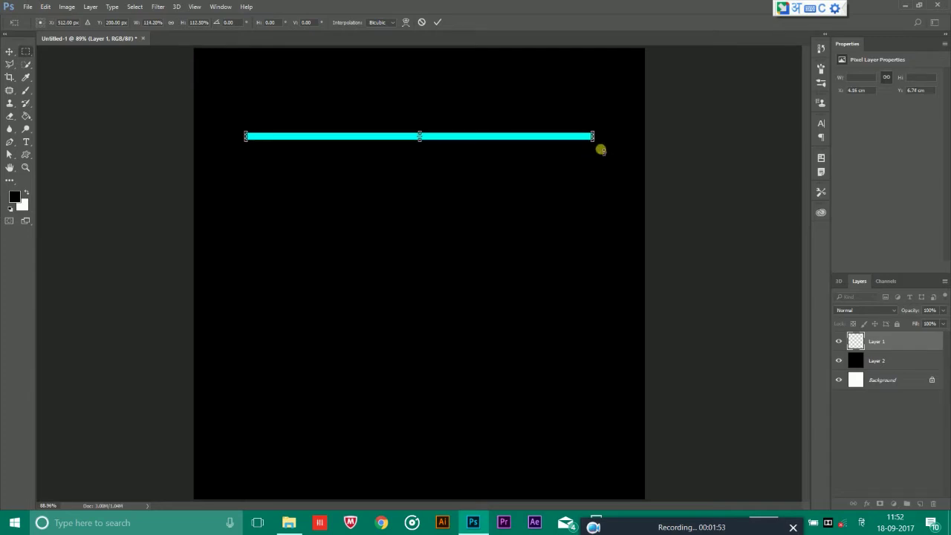
pyautogui.press('Return')
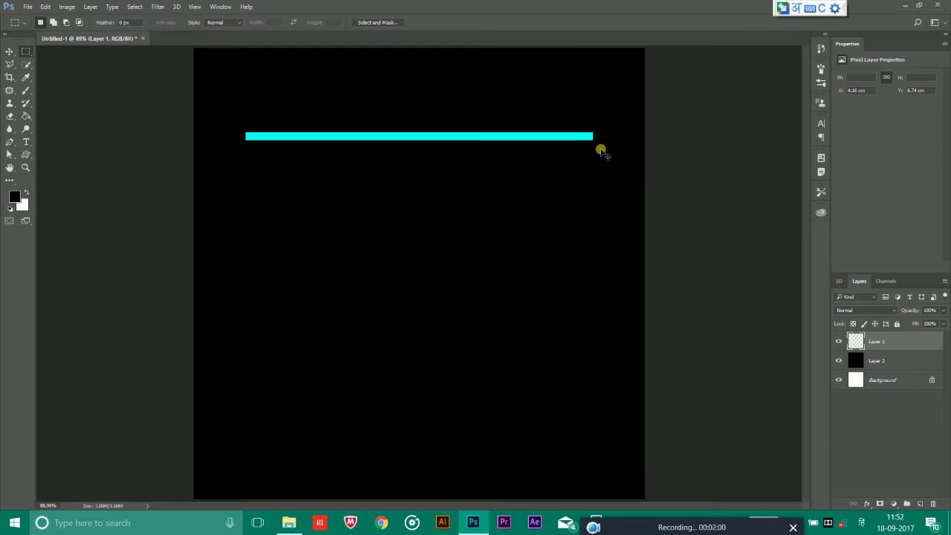
# Step: Nudge the cyan bar slightly down, keeping it centred
pyautogui.hotkey('ctrl', 't')
pyautogui.click(862, 523)
pyautogui.click(846, 386)
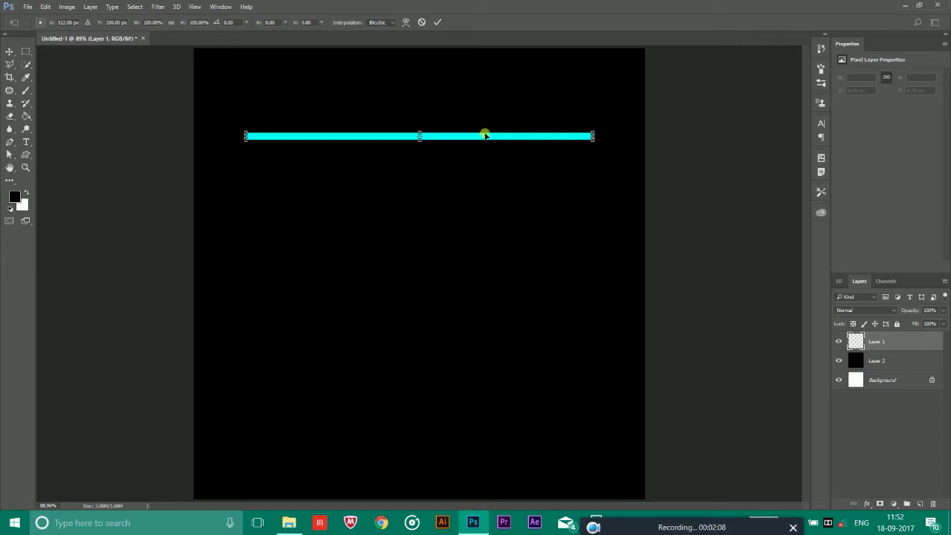
pyautogui.moveTo(469, 137); pyautogui.dragTo(469, 143)
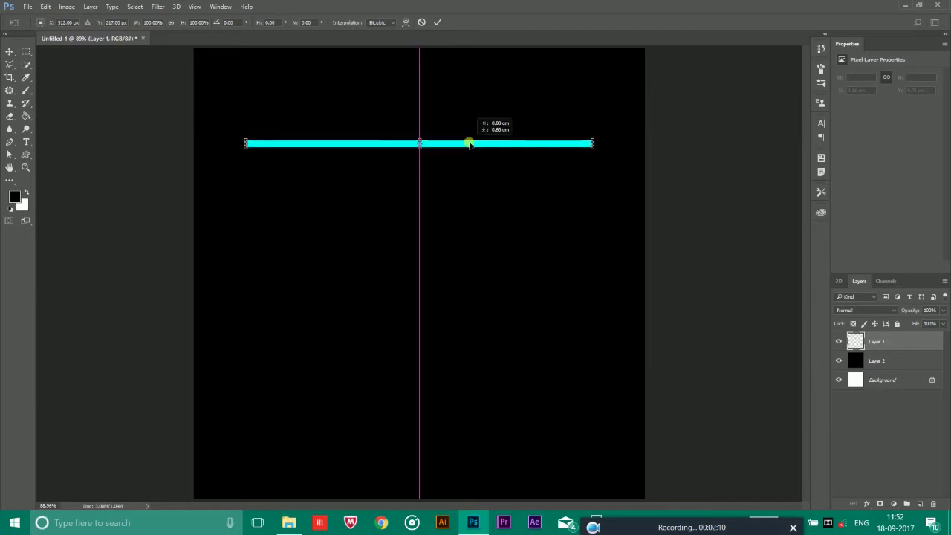
pyautogui.press('Return')
pyautogui.press('m')
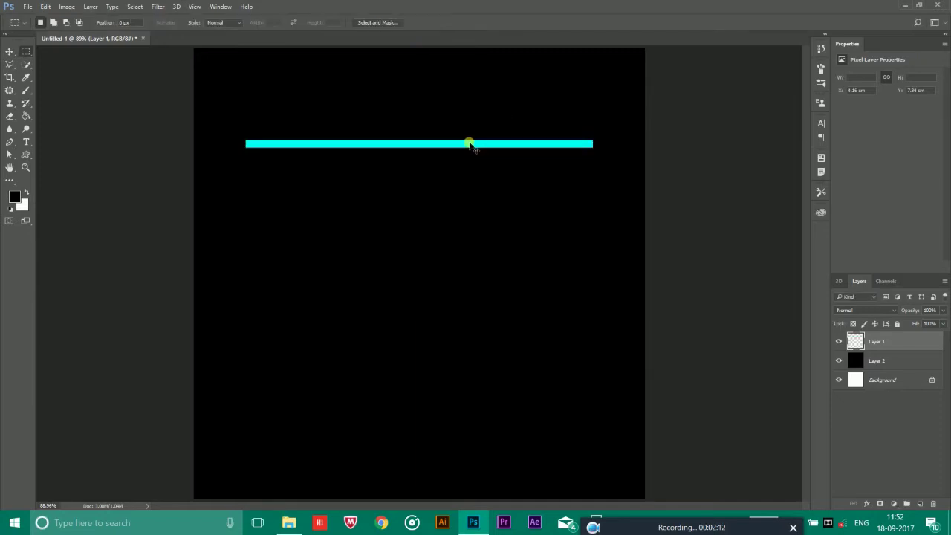
# Step: Duplicate the bar, place the copy just below and make it thicker
pyautogui.hotkey('ctrl', 'j')
pyautogui.hotkey('ctrl', 't')
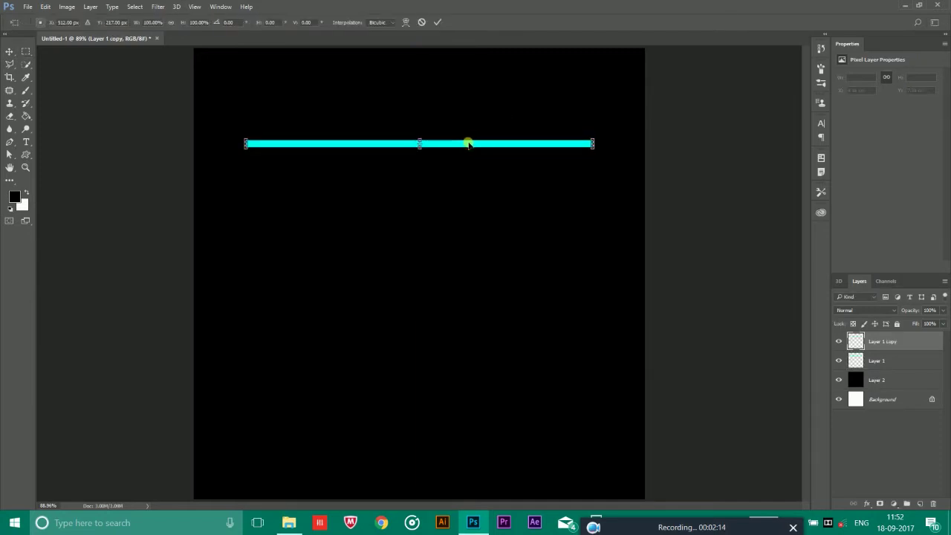
pyautogui.moveTo(469, 151); pyautogui.dragTo(471, 175)
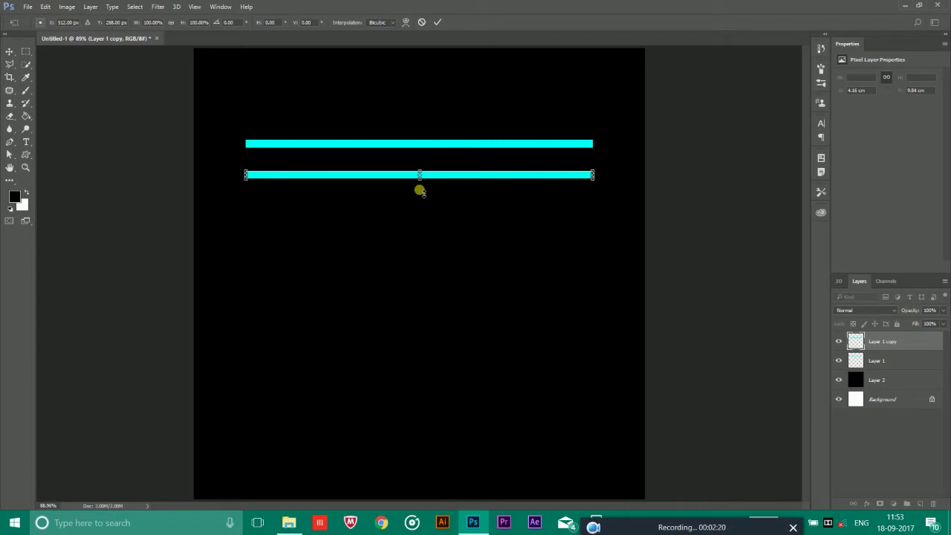
pyautogui.moveTo(419, 192); pyautogui.dragTo(420, 180)
pyautogui.press('Return')
pyautogui.press('m')
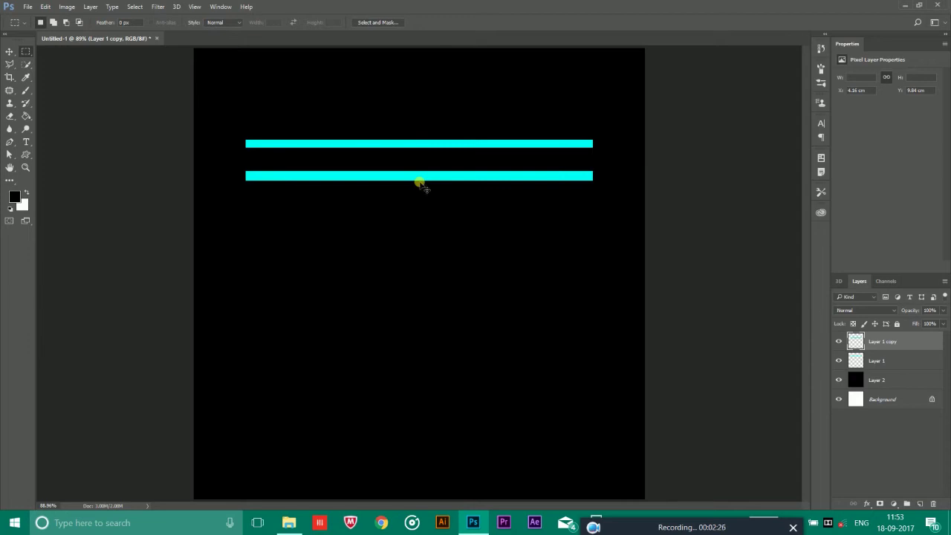
# Step: Duplicate the second bar, move it below and shorten it to about a third
pyautogui.hotkey('ctrl', 'j')
pyautogui.hotkey('ctrl', 't')
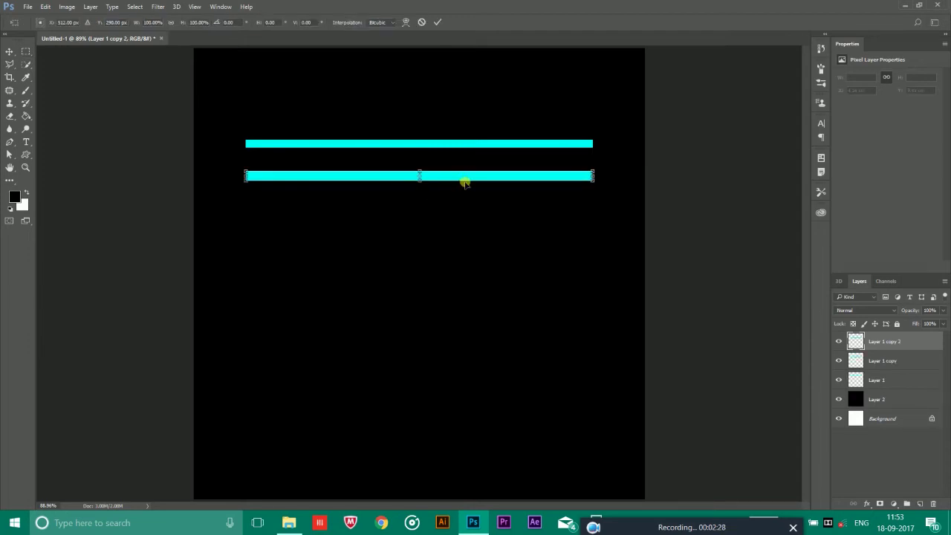
pyautogui.moveTo(464, 183); pyautogui.dragTo(465, 193)
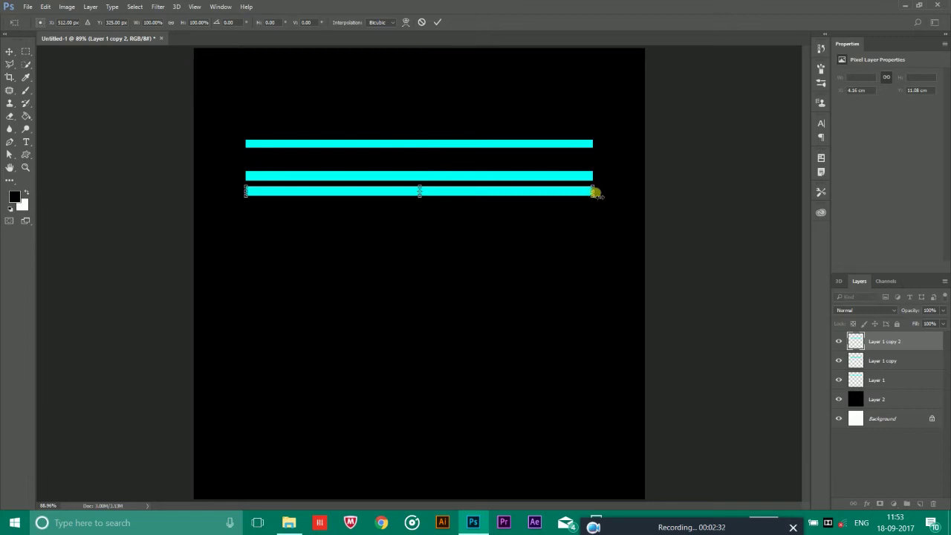
pyautogui.moveTo(593, 192); pyautogui.dragTo(344, 194)
pyautogui.press('Return')
pyautogui.press('m')
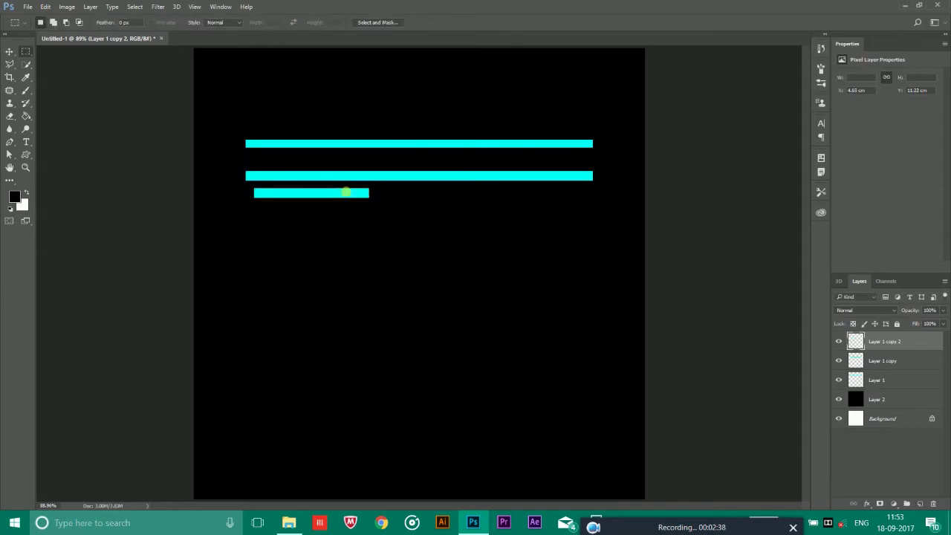
# Step: Make two copies of the short bar, shifting each right to form a row of three
pyautogui.hotkey('ctrl', 'j')
pyautogui.hotkey('ctrl', 't')
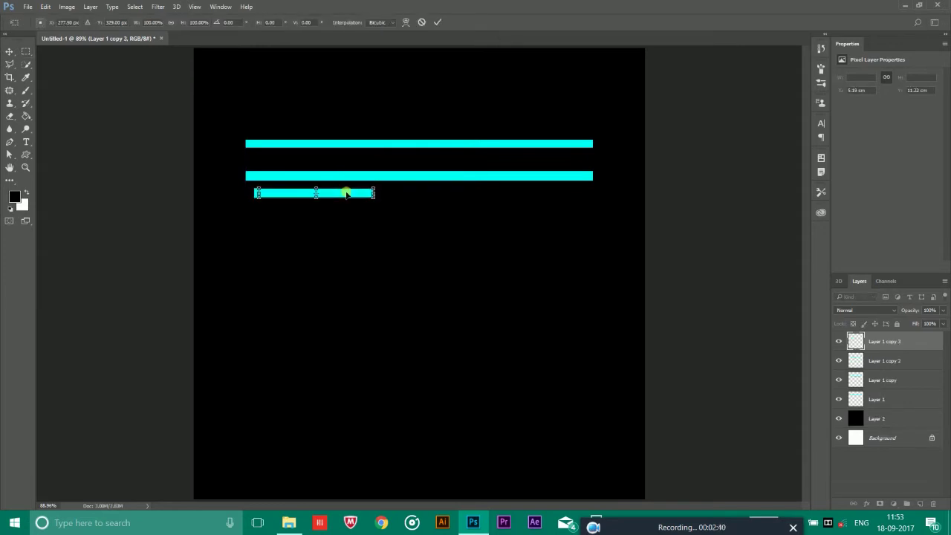
pyautogui.hotkey('shift', 'Right')
pyautogui.hotkey('shift', 'Right')
pyautogui.hotkey('shift', 'Right')
pyautogui.hotkey('shift', 'Right')
pyautogui.hotkey('shift', 'Right')
pyautogui.hotkey('shift', 'Right')
pyautogui.hotkey('shift', 'Right')
pyautogui.hotkey('shift', 'Right')
pyautogui.hotkey('shift', 'Right')
pyautogui.hotkey('shift', 'Right')
pyautogui.hotkey('shift', 'Right')
pyautogui.hotkey('shift', 'Right')
pyautogui.hotkey('shift', 'Right')
pyautogui.hotkey('shift', 'Right')
pyautogui.hotkey('shift', 'Right')
pyautogui.hotkey('shift', 'Right')
pyautogui.hotkey('shift', 'Right')
pyautogui.hotkey('shift', 'Right')
pyautogui.hotkey('shift', 'Right')
pyautogui.hotkey('shift', 'Right')
pyautogui.hotkey('shift', 'Right')
pyautogui.hotkey('shift', 'Right')
pyautogui.hotkey('shift', 'Right')
pyautogui.hotkey('shift', 'Right')
pyautogui.hotkey('shift', 'Right')
pyautogui.hotkey('shift', 'Right')
pyautogui.hotkey('shift', 'Right')
pyautogui.hotkey('shift', 'Right')
pyautogui.hotkey('shift', 'Right')
pyautogui.hotkey('shift', 'Right')
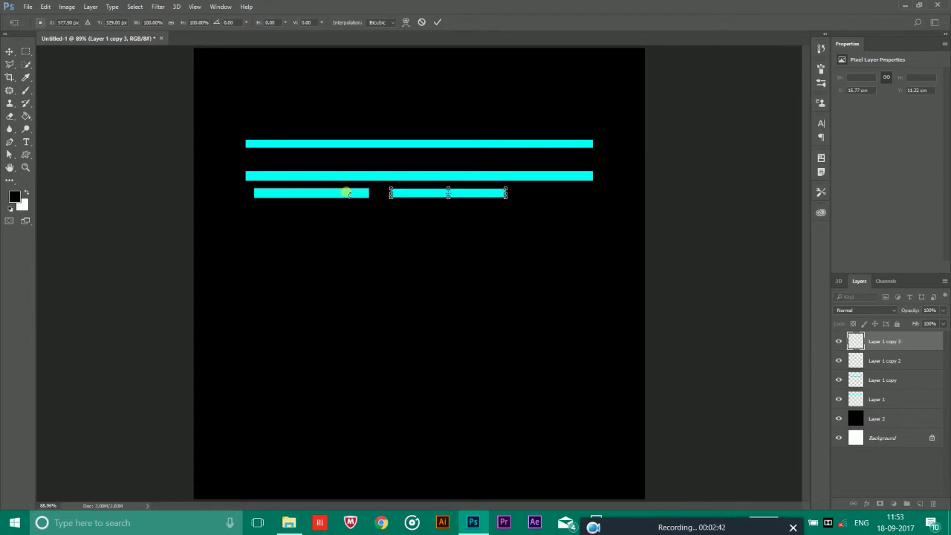
pyautogui.hotkey('shift', 'Left')
pyautogui.hotkey('shift', 'Left')
pyautogui.press('Return')
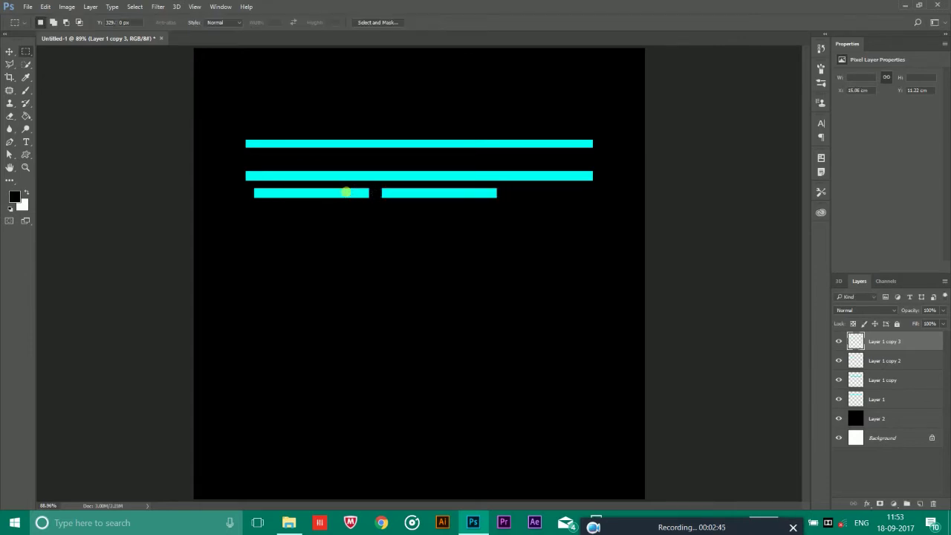
pyautogui.hotkey('ctrl', 'j')
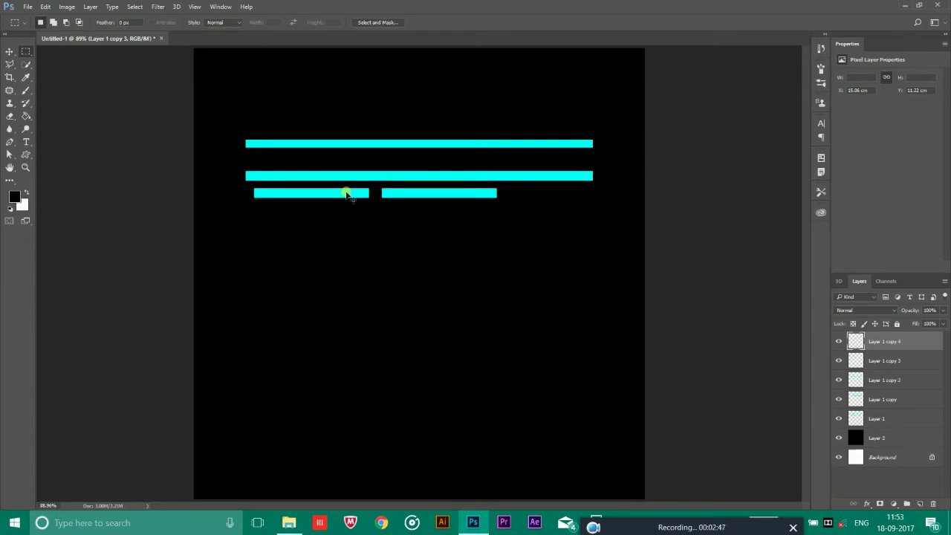
pyautogui.hotkey('ctrl', 't')
pyautogui.hotkey('shift', 'Right')
pyautogui.hotkey('shift', 'Right')
pyautogui.hotkey('shift', 'Right')
pyautogui.hotkey('shift', 'Right')
pyautogui.hotkey('shift', 'Right')
pyautogui.hotkey('shift', 'Right')
pyautogui.hotkey('shift', 'Right')
pyautogui.hotkey('shift', 'Right')
pyautogui.hotkey('shift', 'Right')
pyautogui.hotkey('shift', 'Right')
pyautogui.hotkey('shift', 'Right')
pyautogui.hotkey('shift', 'Right')
pyautogui.hotkey('shift', 'Right')
pyautogui.hotkey('shift', 'Right')
pyautogui.hotkey('shift', 'Right')
pyautogui.hotkey('shift', 'Right')
pyautogui.hotkey('shift', 'Right')
pyautogui.hotkey('shift', 'Right')
pyautogui.hotkey('shift', 'Right')
pyautogui.hotkey('shift', 'Right')
pyautogui.hotkey('shift', 'Right')
pyautogui.hotkey('shift', 'Right')
pyautogui.hotkey('shift', 'Right')
pyautogui.hotkey('shift', 'Right')
pyautogui.hotkey('shift', 'Right')
pyautogui.hotkey('shift', 'Right')
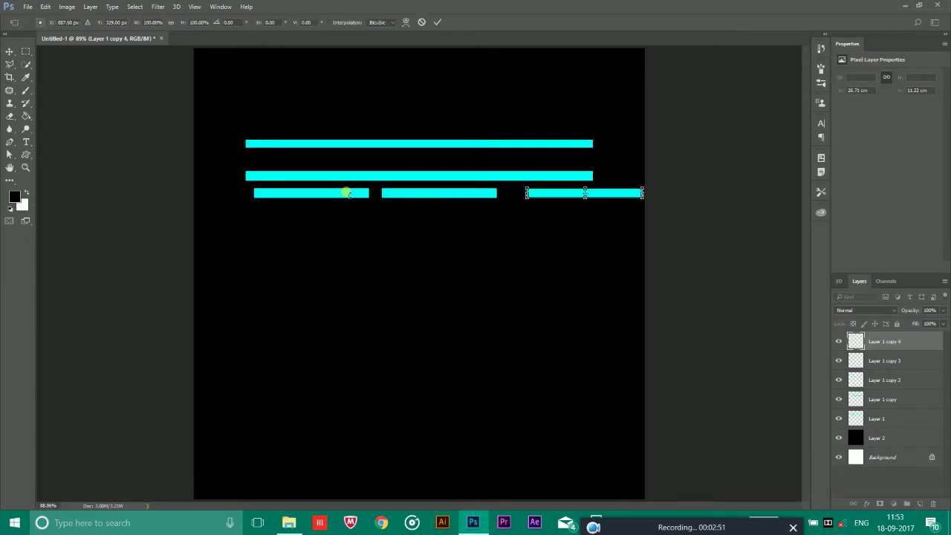
pyautogui.hotkey('shift', 'Left')
pyautogui.press('Return')
pyautogui.press('m')
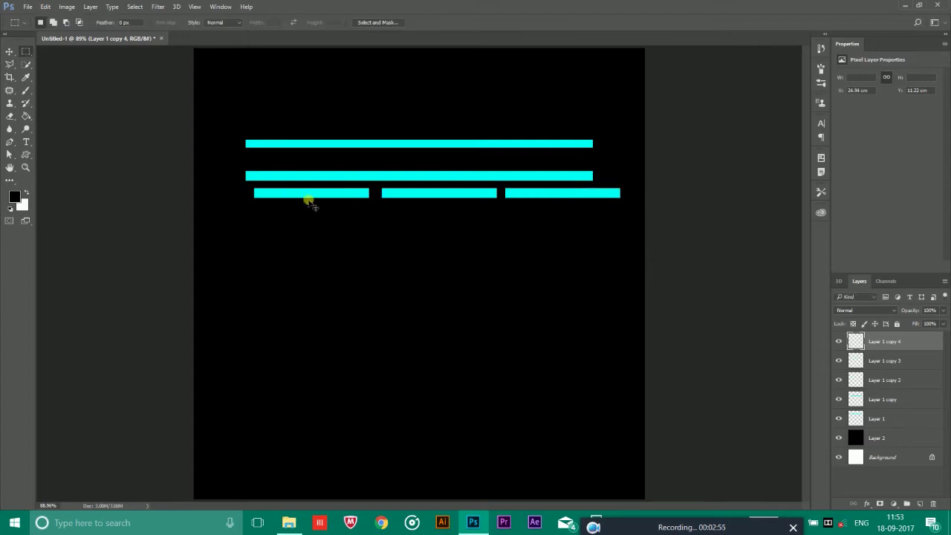
# Step: Duplicate the right short bar and move the copy below the row
pyautogui.hotkey('ctrl', 'j')
pyautogui.hotkey('ctrl', 't')
pyautogui.moveTo(535, 194); pyautogui.dragTo(324, 230)
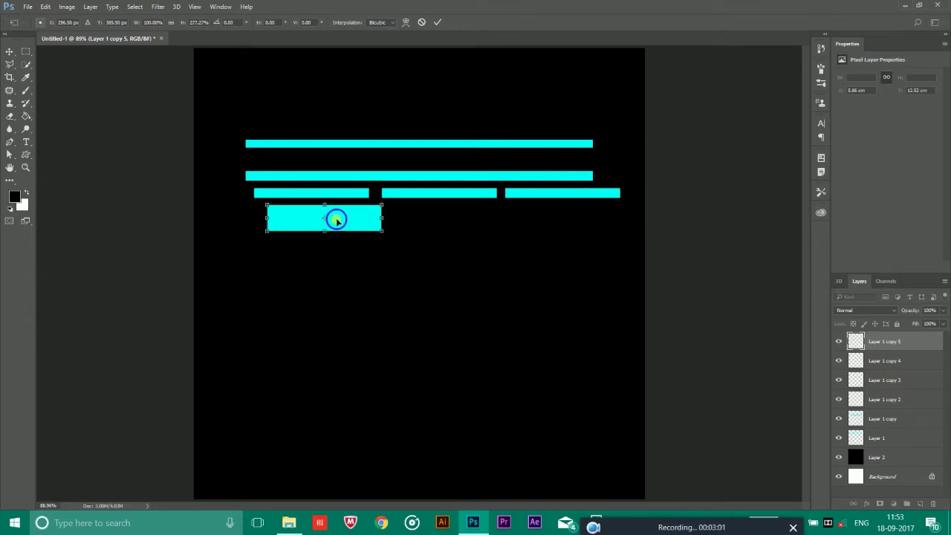
# Step: Distort the bar copy into a tapered trapezoid, shrink it and place it under the left bar
pyautogui.rightClick(335, 220)
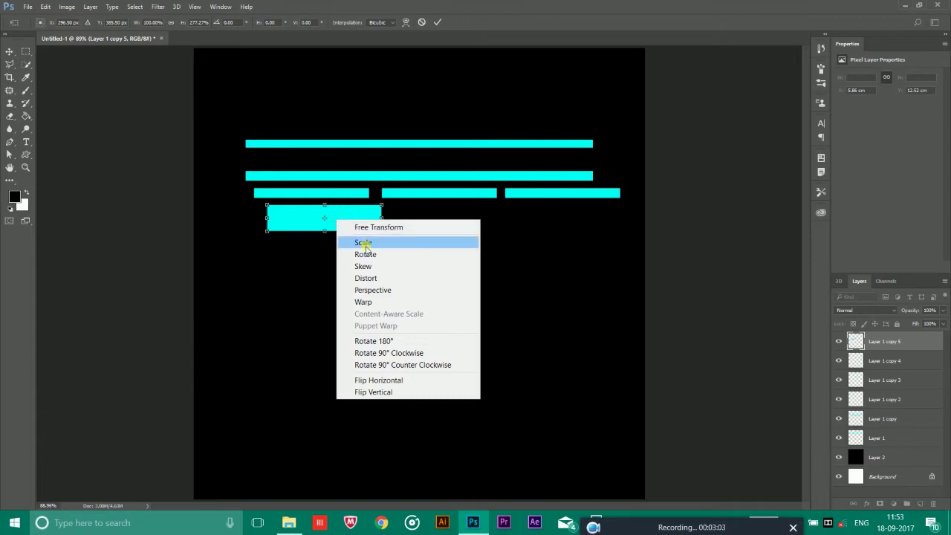
pyautogui.click(378, 281)
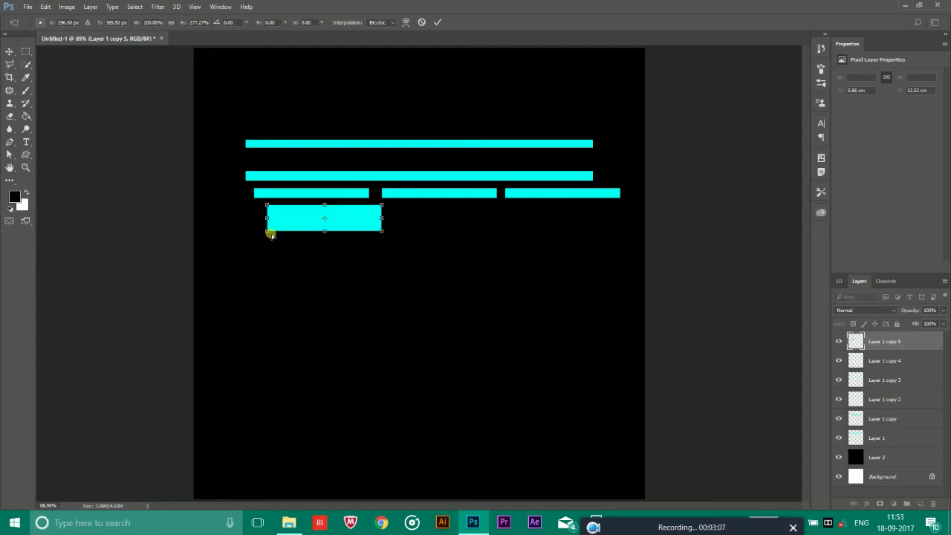
pyautogui.moveTo(272, 234); pyautogui.dragTo(278, 231)
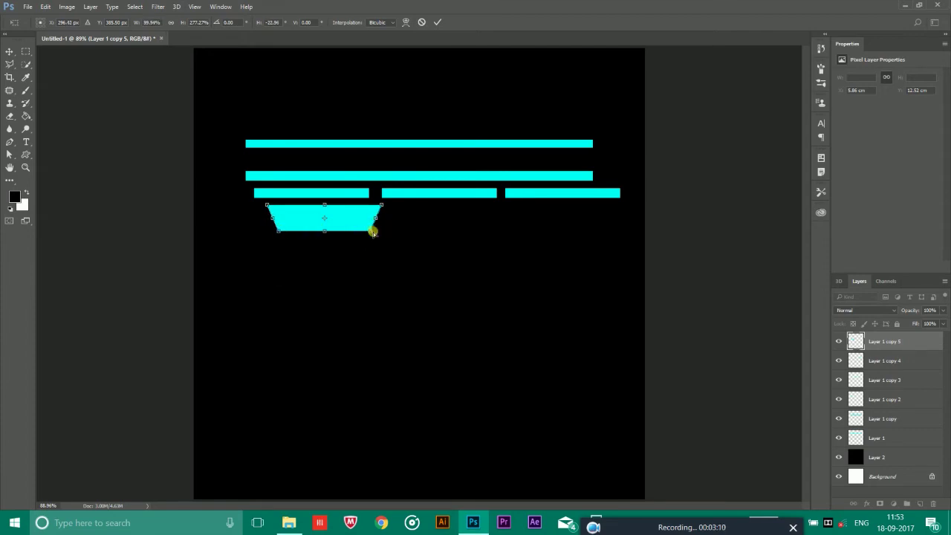
pyautogui.moveTo(370, 232)
pyautogui.mouseDown()
pyautogui.moveTo(361, 216)
pyautogui.moveTo(365, 228)
pyautogui.mouseUp()
pyautogui.press('Return')
pyautogui.hotkey('ctrl', 't')
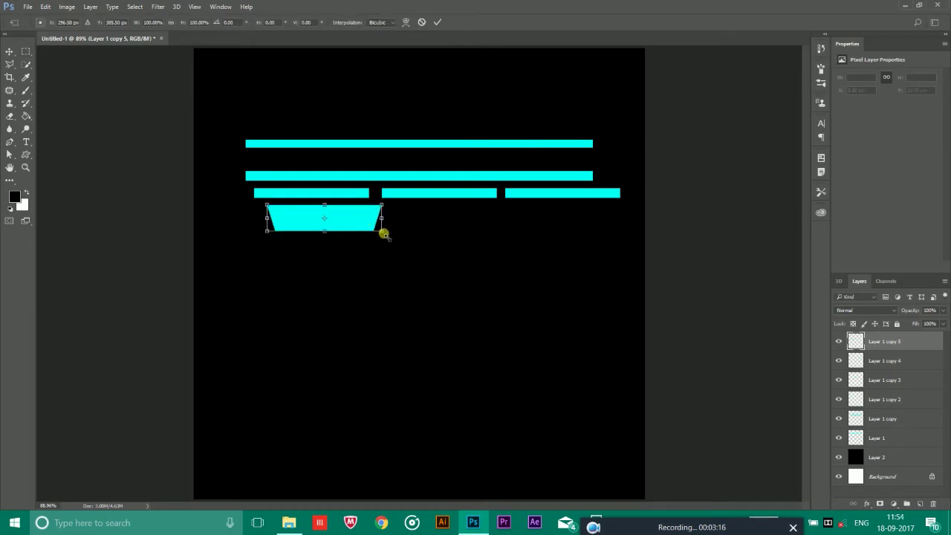
pyautogui.moveTo(383, 235); pyautogui.dragTo(320, 201)
pyautogui.press('Return')
# Step: Duplicate the trapezoid twice, placing copies under the middle and right bars
pyautogui.hotkey('ctrl', 'j')
pyautogui.hotkey('ctrl', 't')
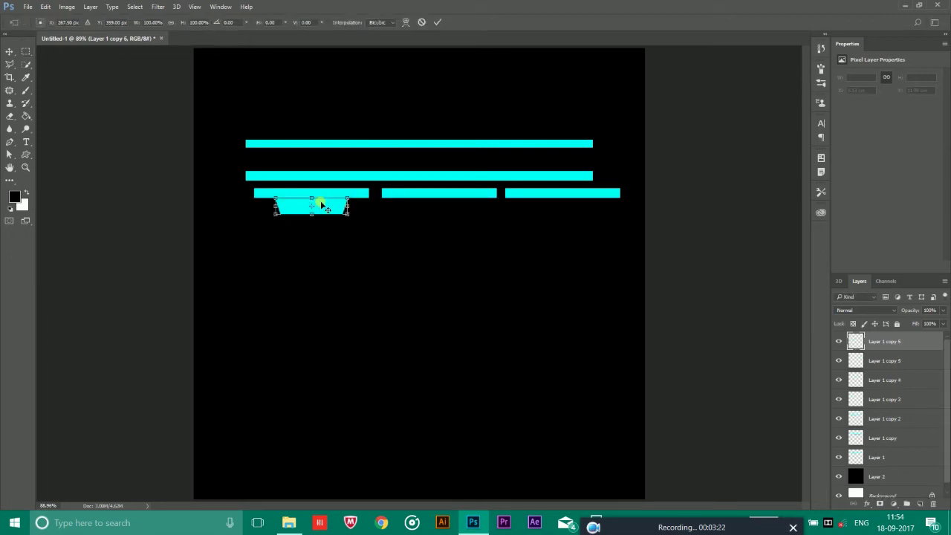
pyautogui.moveTo(320, 205); pyautogui.dragTo(455, 209)
pyautogui.press('Return')
pyautogui.hotkey('ctrl', 'j')
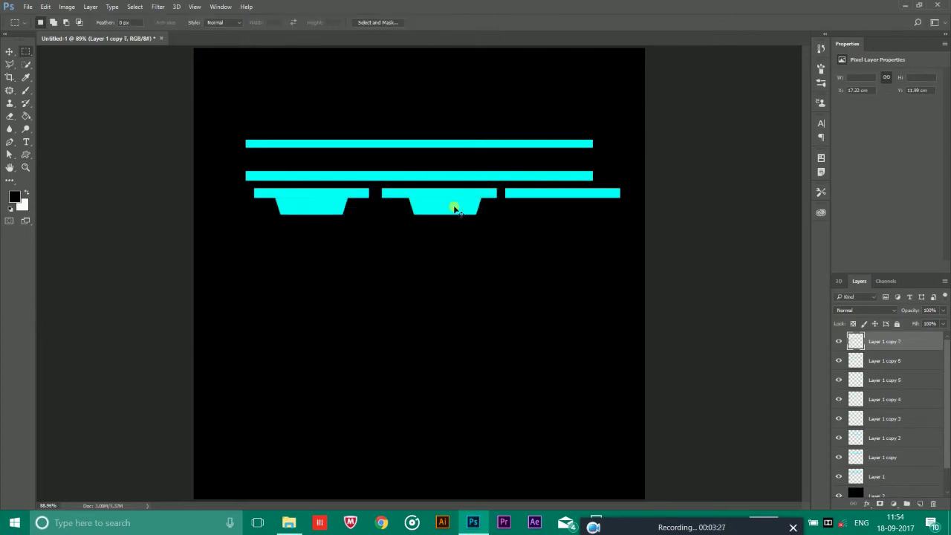
pyautogui.hotkey('ctrl', 't')
pyautogui.moveTo(459, 204); pyautogui.dragTo(569, 201)
pyautogui.press('Return')
# Step: Select Layer 1 copy 7 through Layer 1 and merge them into one layer
pyautogui.scroll(-1, 904, 369)
pyautogui.scroll(1, 904, 369)
pyautogui.click(900, 361)
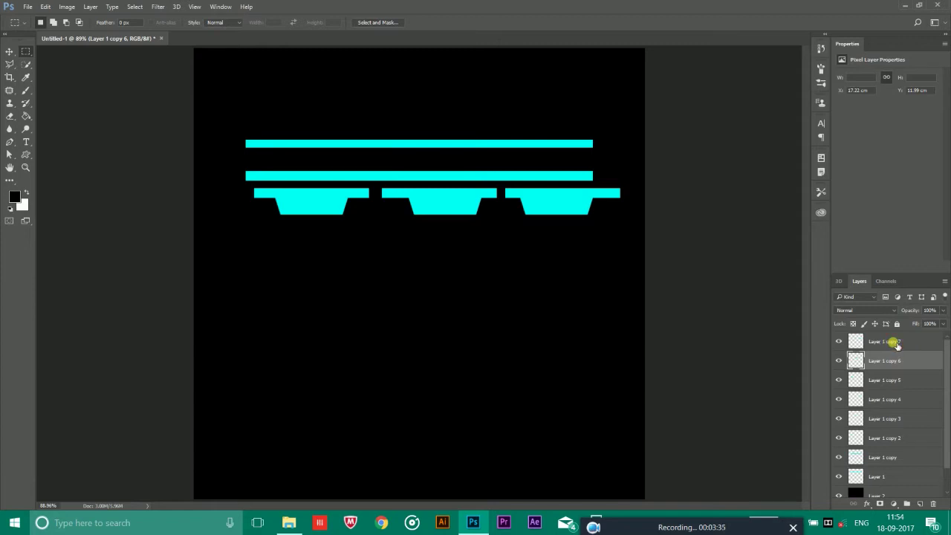
pyautogui.click(896, 342)
pyautogui.scroll(-1, 878, 449)
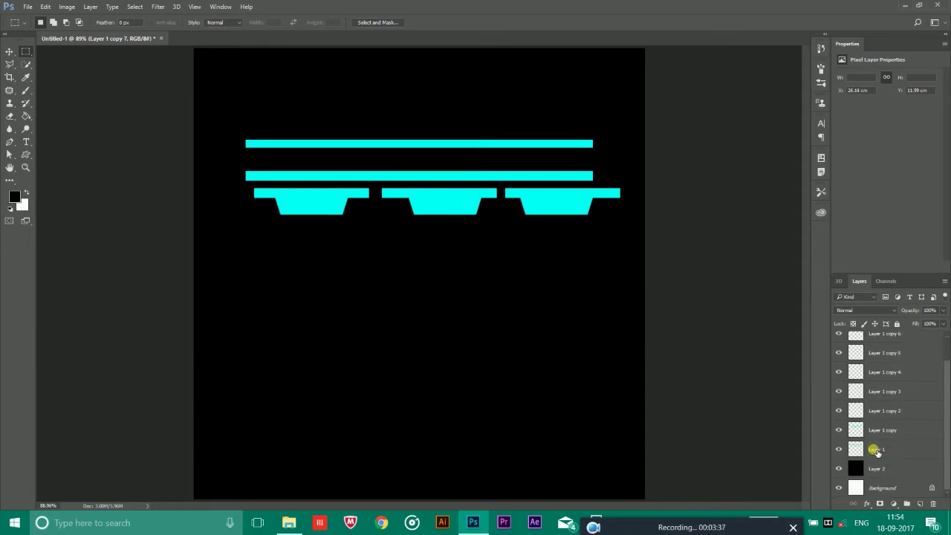
pyautogui.scroll(1, 883, 439)
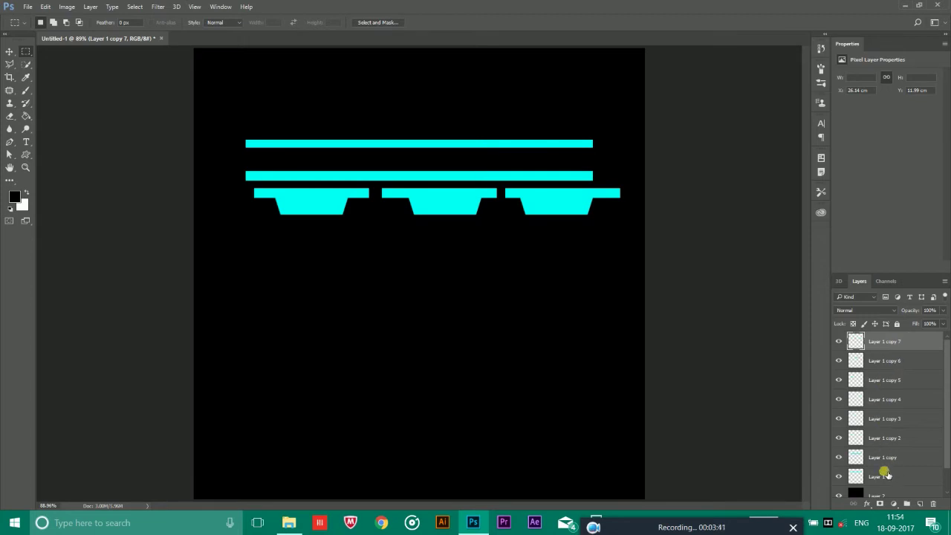
pyautogui.scroll(-1, 878, 360)
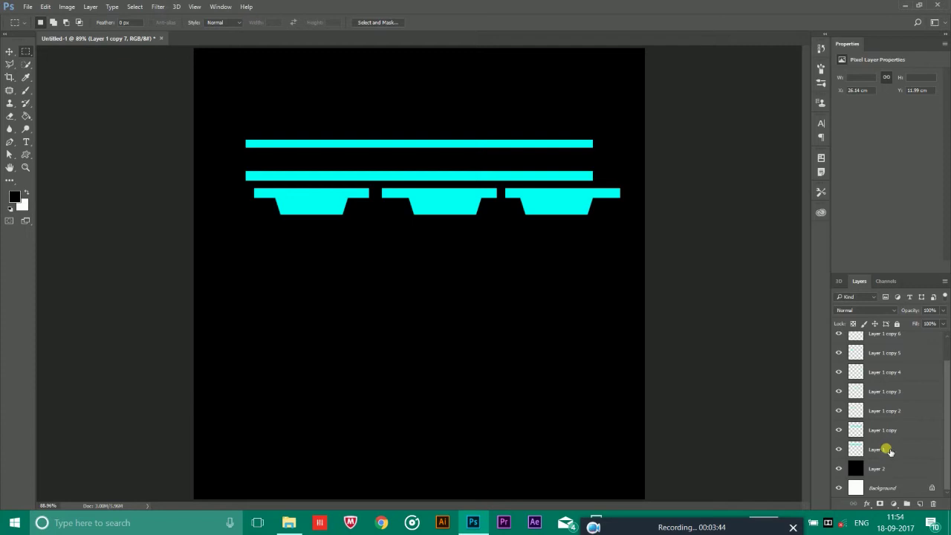
pyautogui.scroll(1, 889, 448)
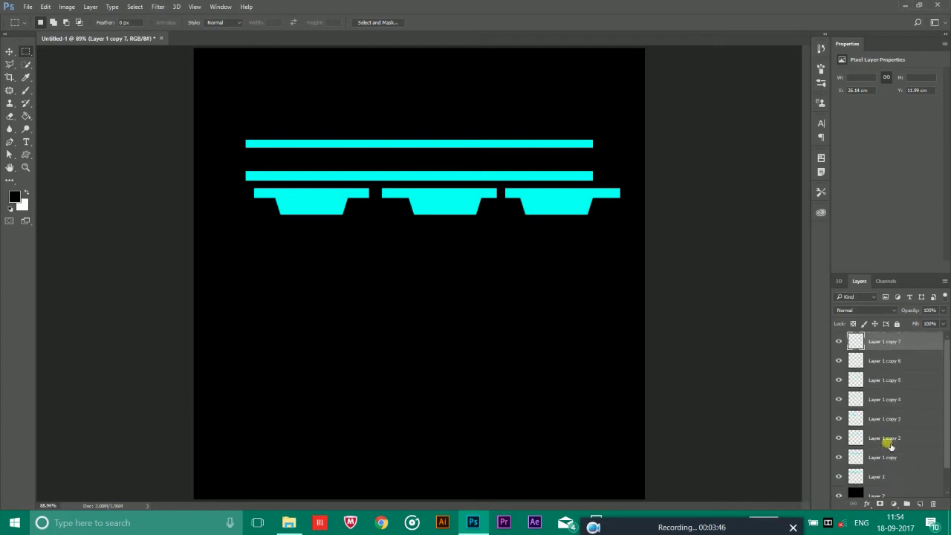
pyautogui.scroll(-1, 877, 396)
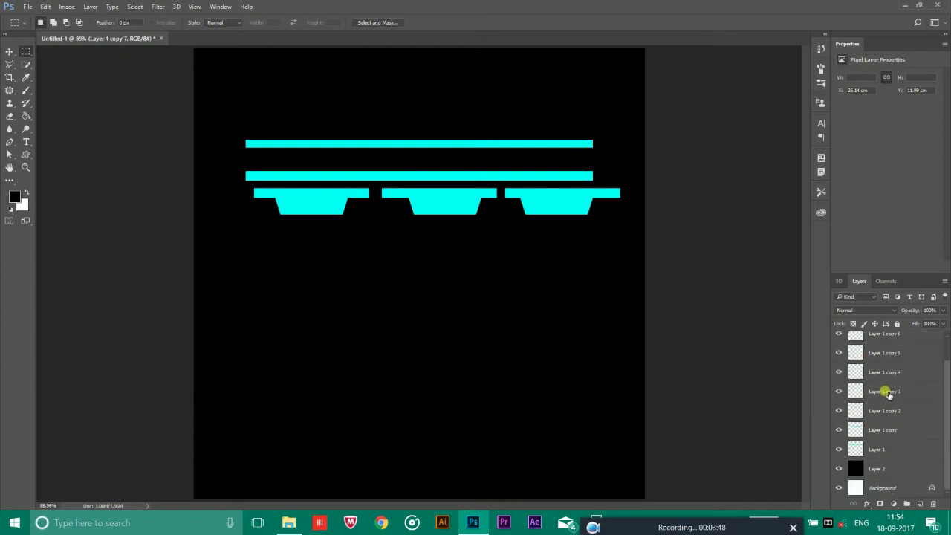
pyautogui.keyDown('shift'); pyautogui.click(881, 450); pyautogui.keyUp('shift')
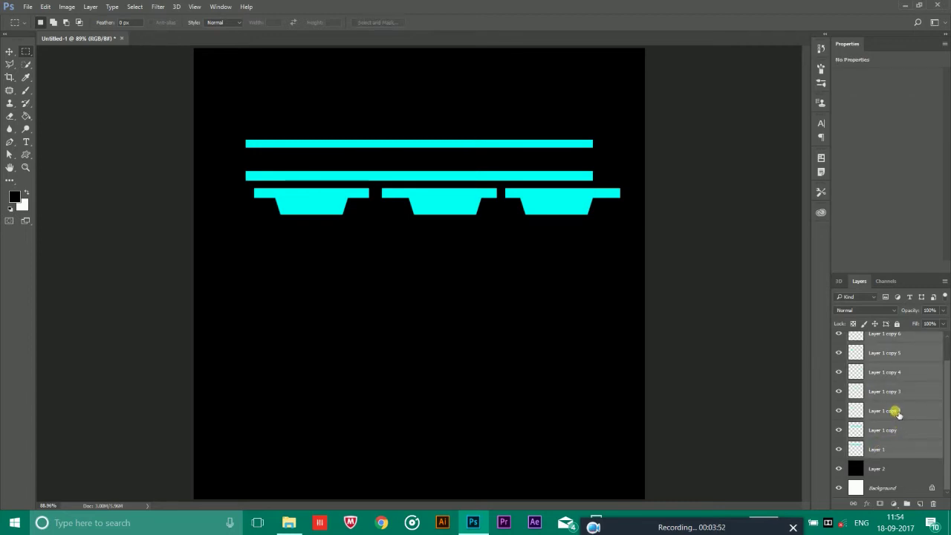
pyautogui.scroll(1, 899, 410)
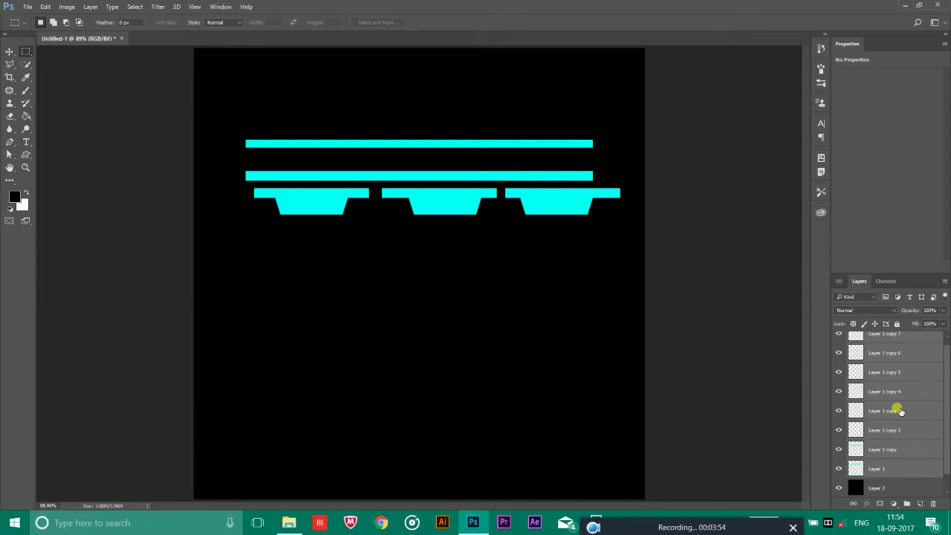
pyautogui.hotkey('ctrl', 'e')
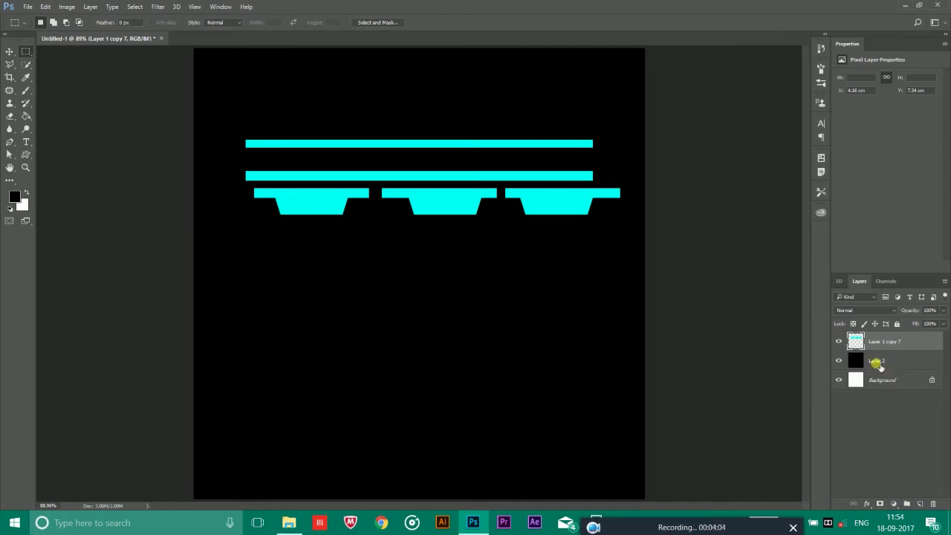
# Step: Enlarge the merged cyan shapes to about 135% and move them toward the canvas centre
pyautogui.hotkey('ctrl', 't')
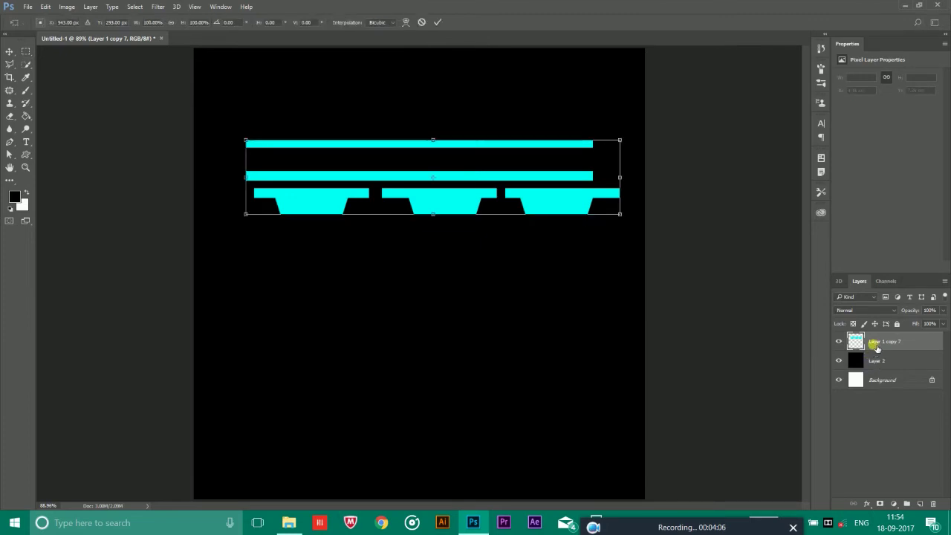
pyautogui.moveTo(626, 222); pyautogui.dragTo(680, 266)
pyautogui.moveTo(593, 184); pyautogui.dragTo(586, 278)
pyautogui.press('Return')
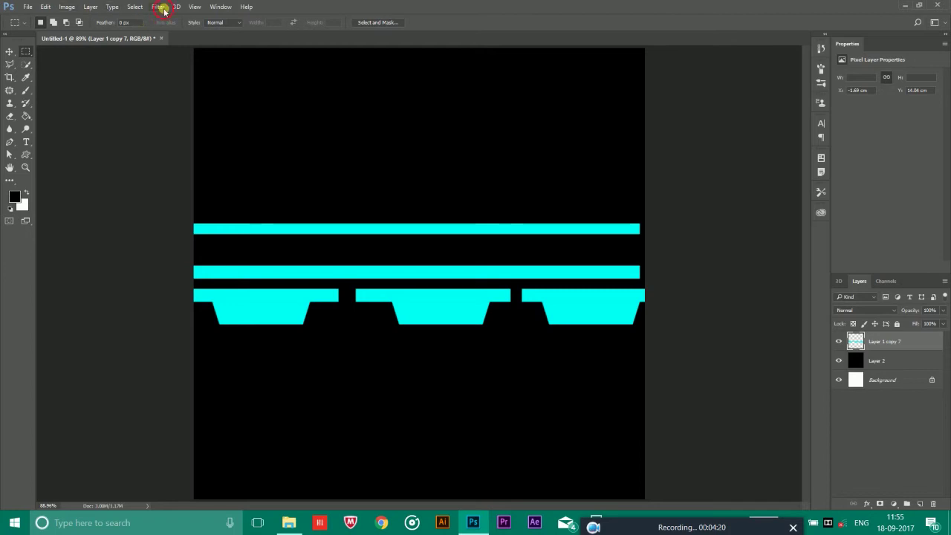
# Step: Apply the Polar Coordinates distort filter with Rectangular to Polar to the merged bars
pyautogui.click(158, 8)
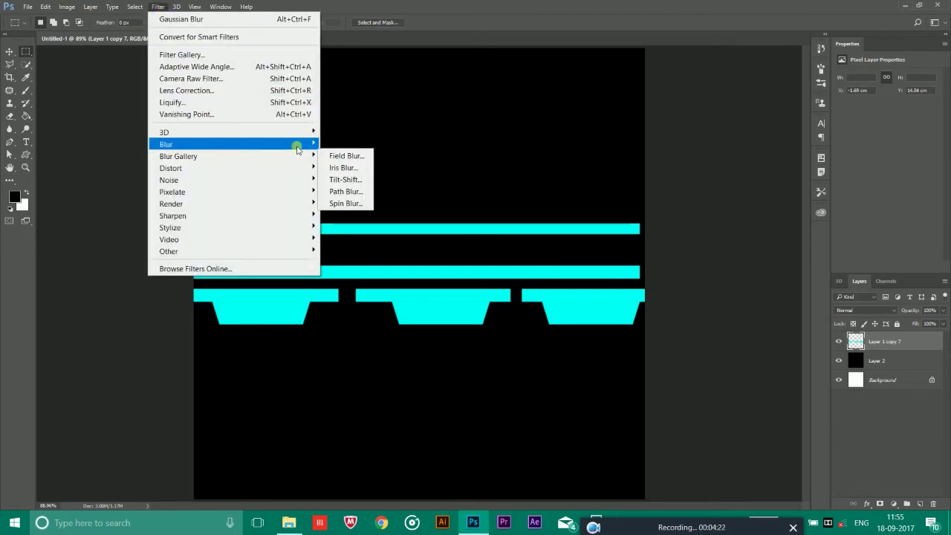
pyautogui.click(326, 169)
pyautogui.click(360, 191)
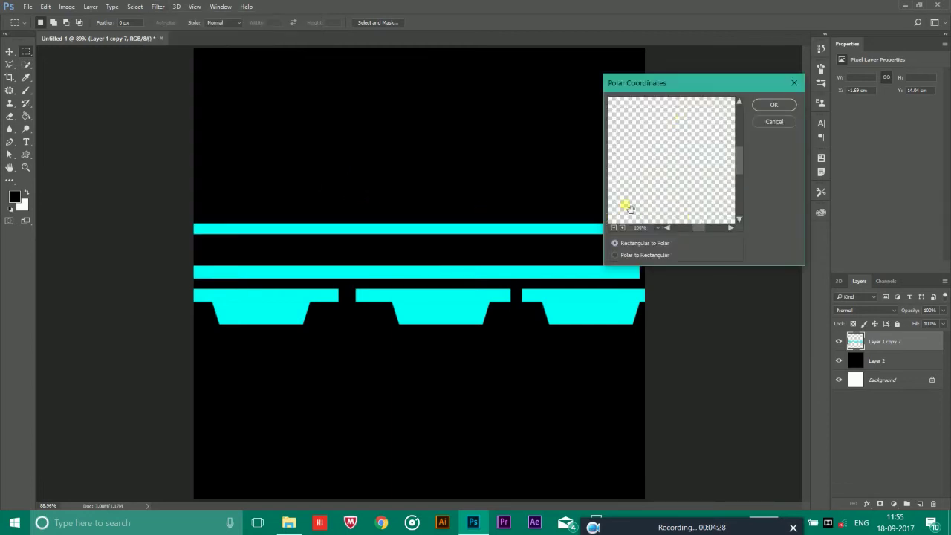
pyautogui.click(613, 228)
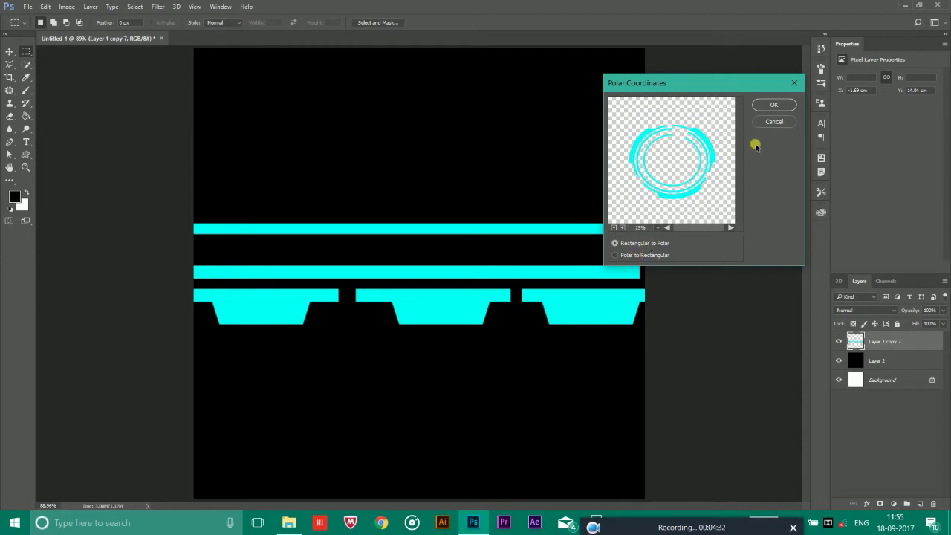
pyautogui.click(773, 106)
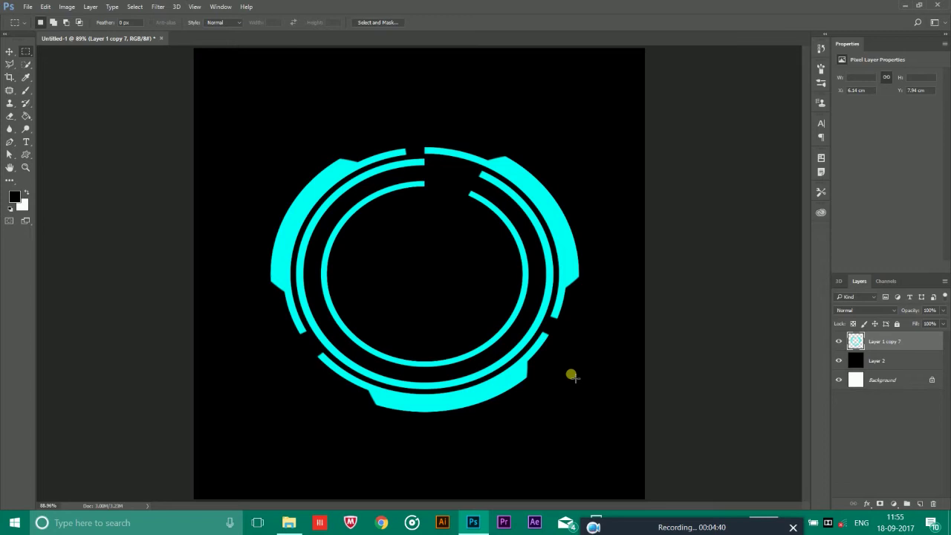
# Step: Shrink the cyan rings, then rescale them to about 112% and centre them horizontally
pyautogui.hotkey('ctrl', 't')
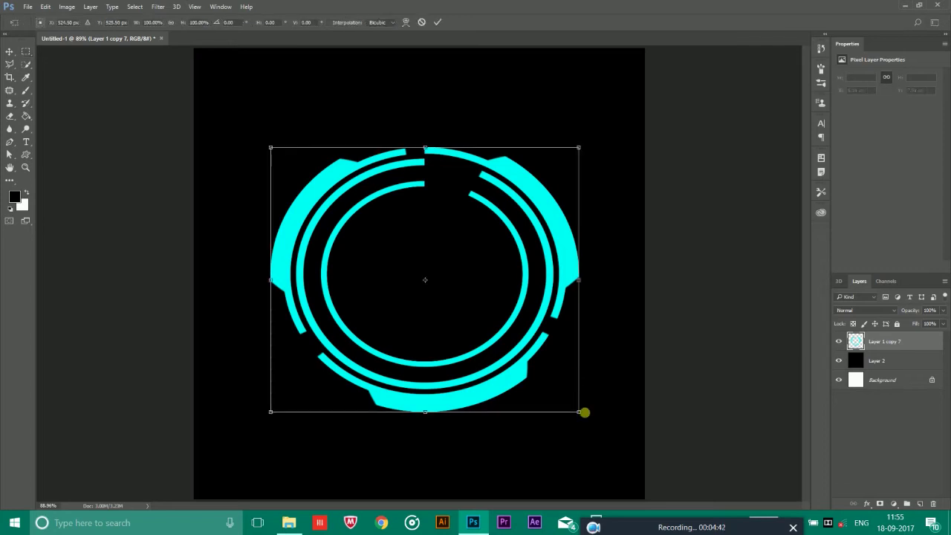
pyautogui.moveTo(580, 414); pyautogui.dragTo(506, 368)
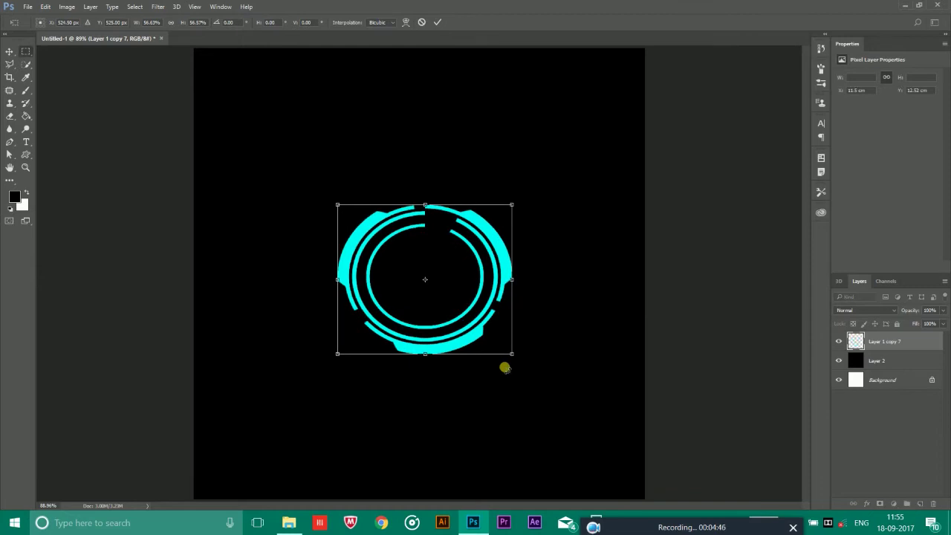
pyautogui.press('Return')
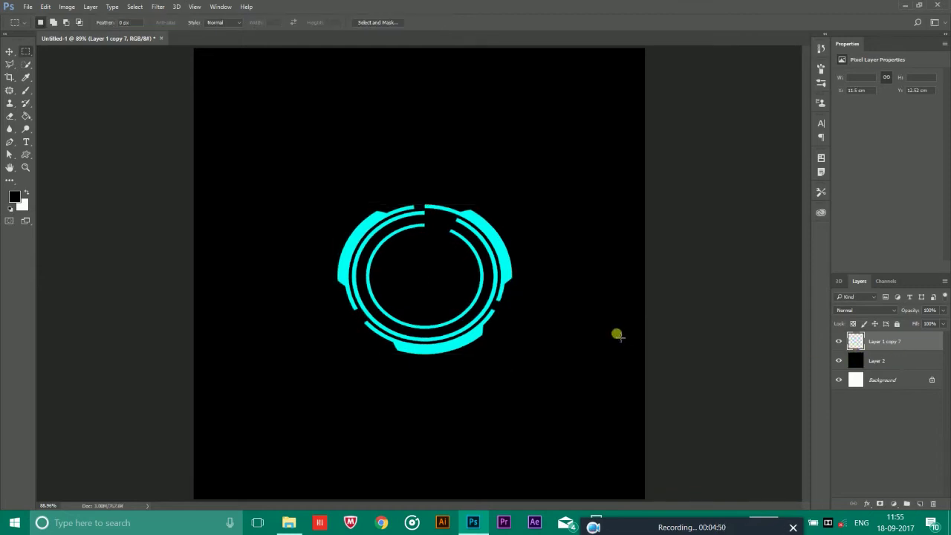
pyautogui.hotkey('ctrl', 't')
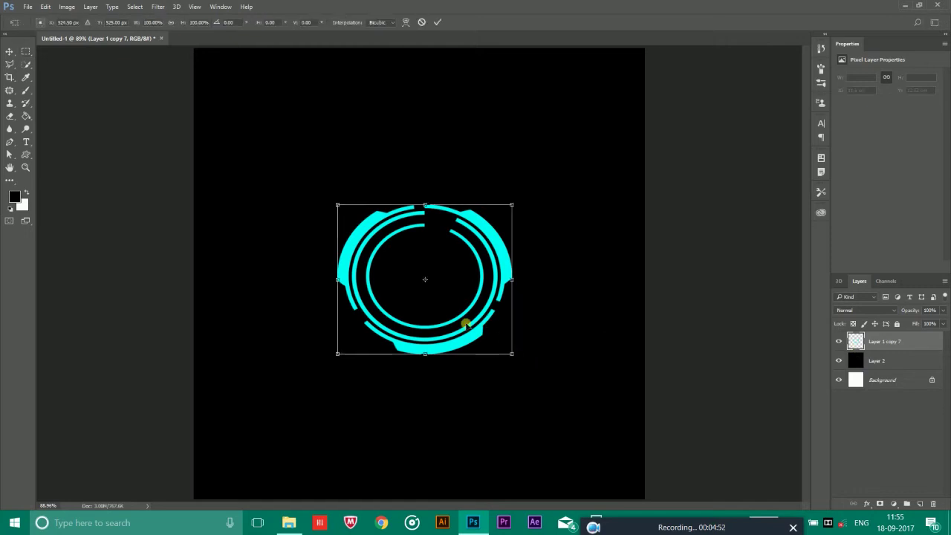
pyautogui.moveTo(513, 354); pyautogui.dragTo(552, 387)
pyautogui.moveTo(493, 334); pyautogui.dragTo(486, 356)
pyautogui.press('Return')
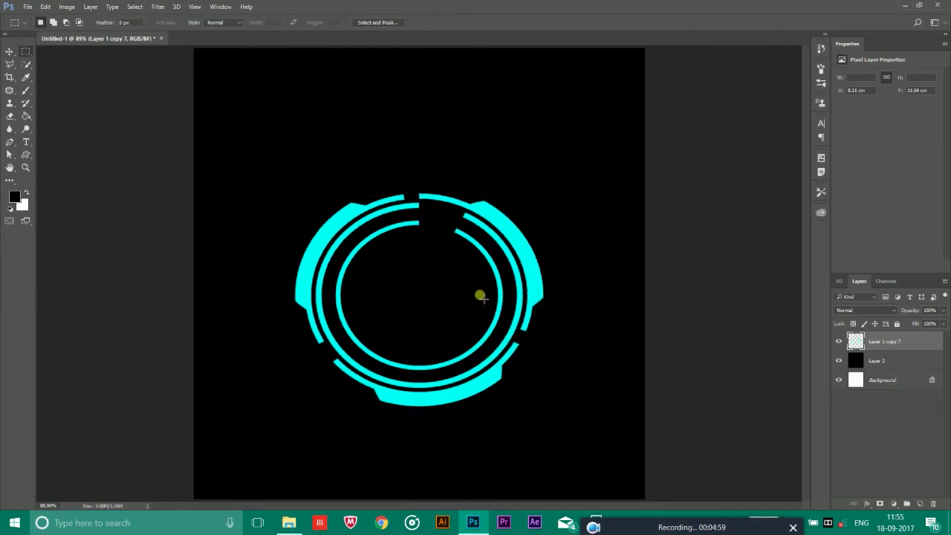
# Step: Tilt the rings with Perspective widening the bottom, then Distort the top down to flatten them
pyautogui.rightClick(465, 276)
pyautogui.click(452, 272)
pyautogui.hotkey('ctrl', 't')
pyautogui.rightClick(453, 256)
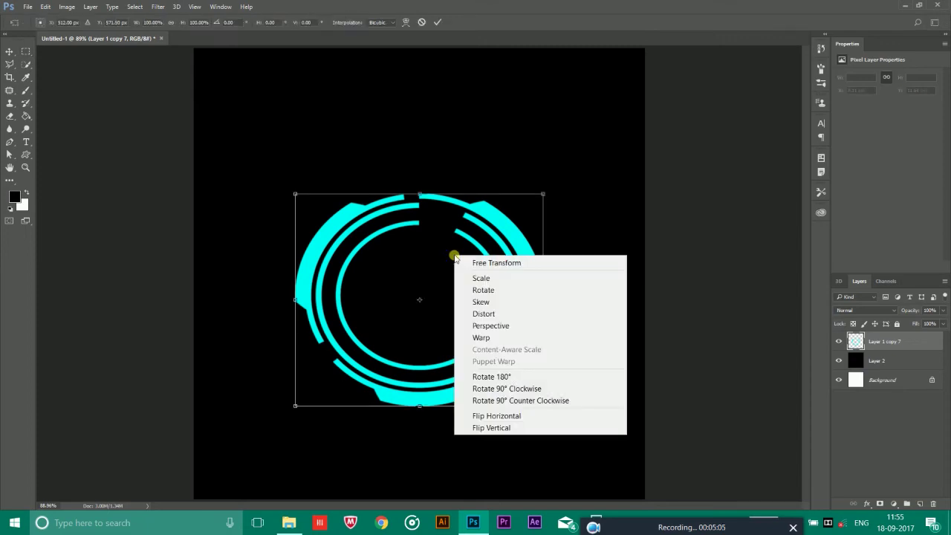
pyautogui.click(490, 326)
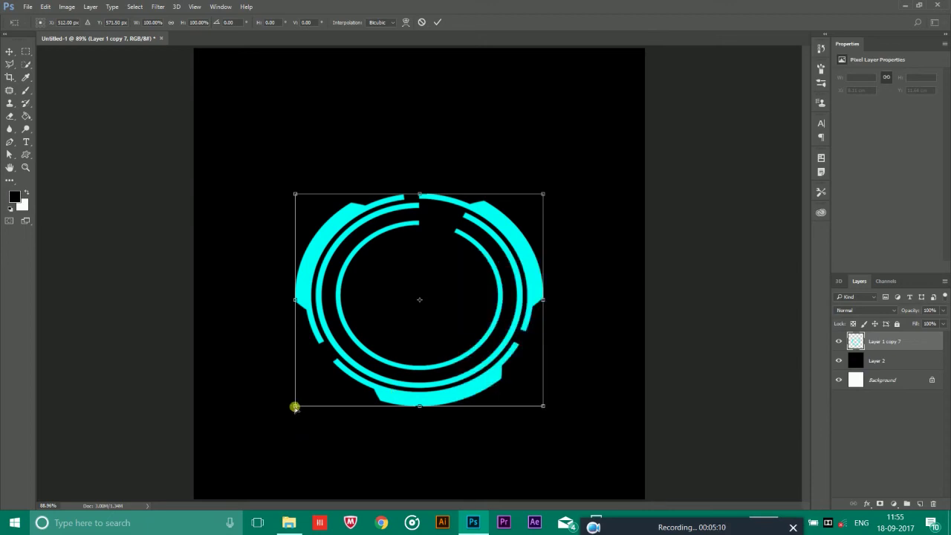
pyautogui.moveTo(295, 407); pyautogui.dragTo(223, 388)
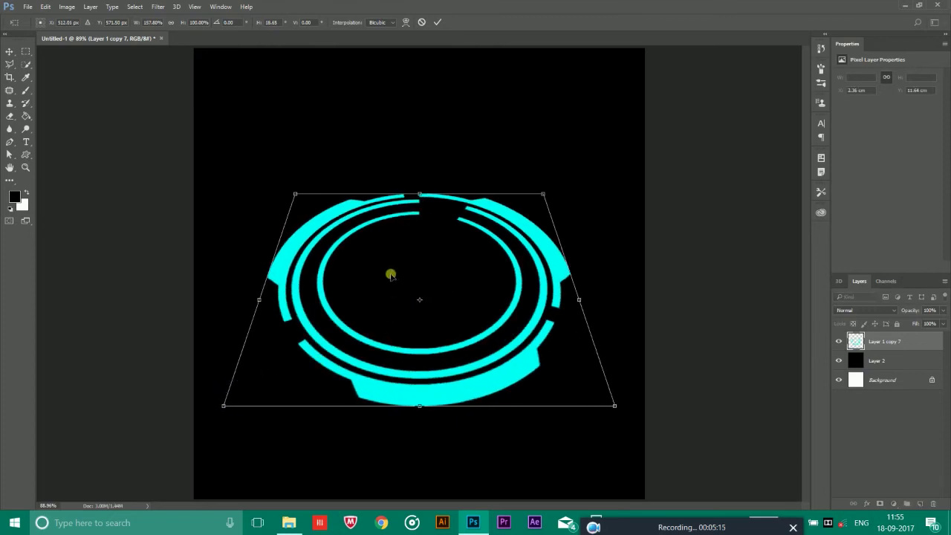
pyautogui.rightClick(458, 237)
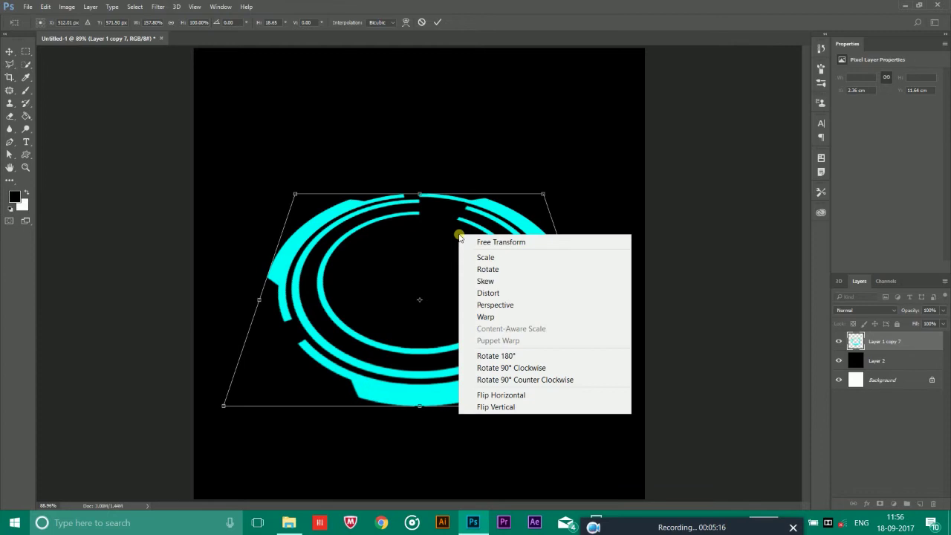
pyautogui.click(488, 293)
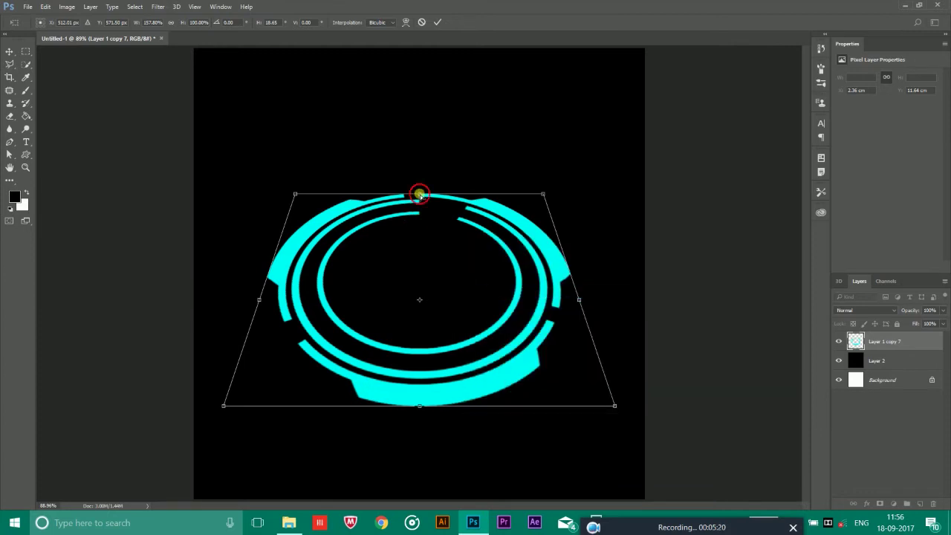
pyautogui.moveTo(419, 195); pyautogui.dragTo(420, 275)
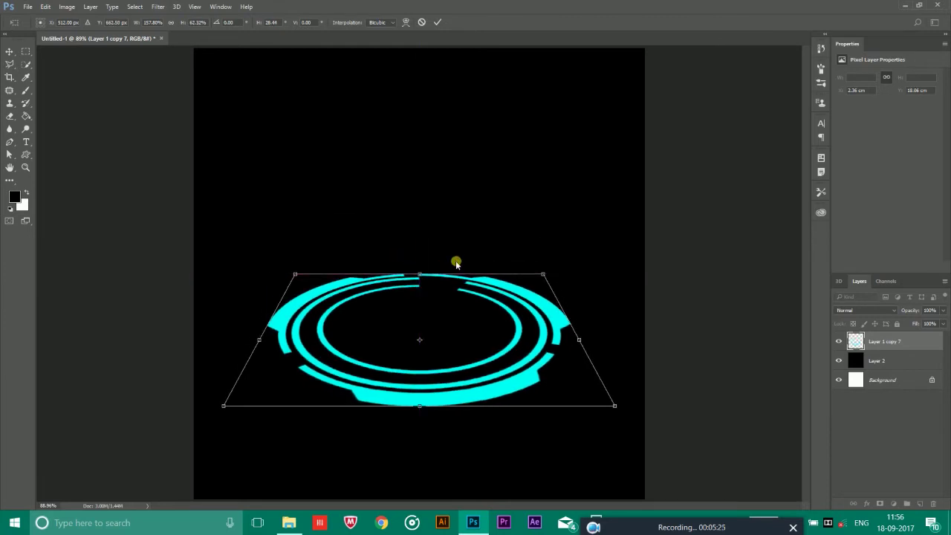
pyautogui.press('Return')
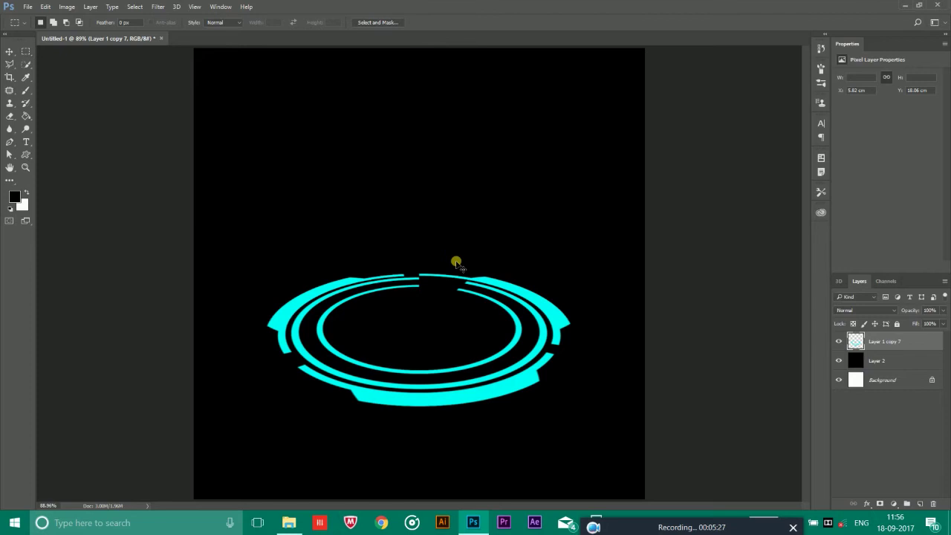
# Step: Move the flattened rings down about 4 cm toward the canvas bottom
pyautogui.hotkey('ctrl', 't')
pyautogui.moveTo(468, 335); pyautogui.dragTo(471, 378)
pyautogui.press('Return')
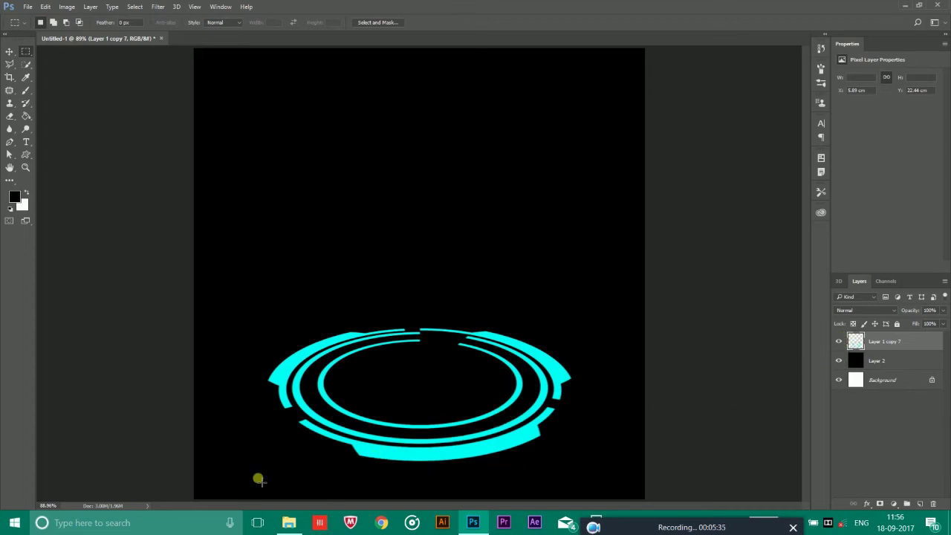
# Step: Drag the tree-bush-png-27 image from the PNG Images folder into the Photoshop document
pyautogui.click(292, 524)
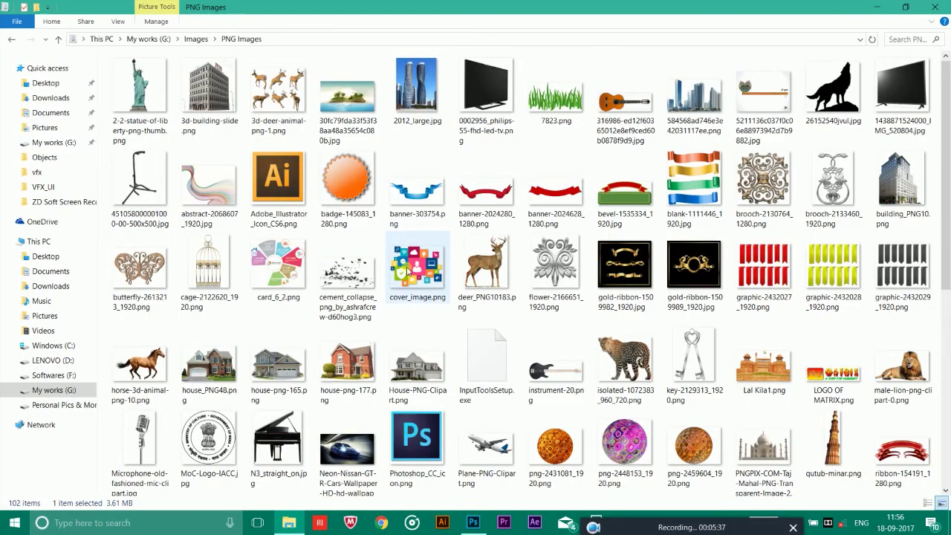
pyautogui.scroll(-3, 806, 271)
pyautogui.scroll(-2, 806, 271)
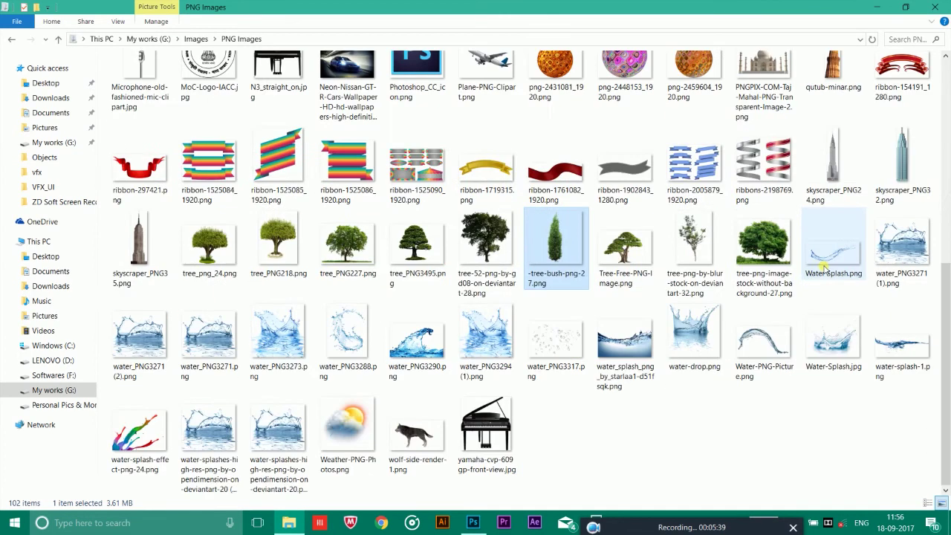
pyautogui.moveTo(556, 239); pyautogui.dragTo(406, 165)
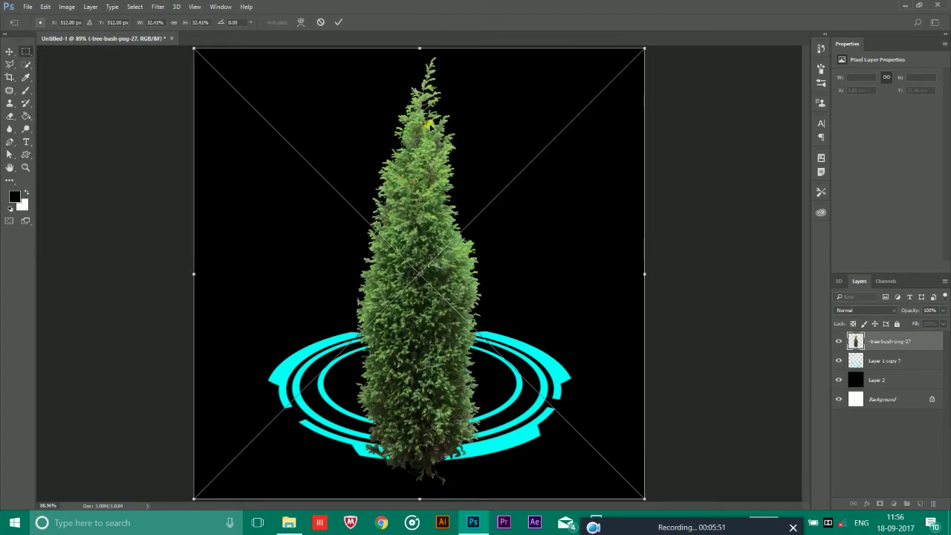
# Step: Place and rasterize the tree-bush layer, scaling it to about 65% centred within the rings
pyautogui.press('Return')
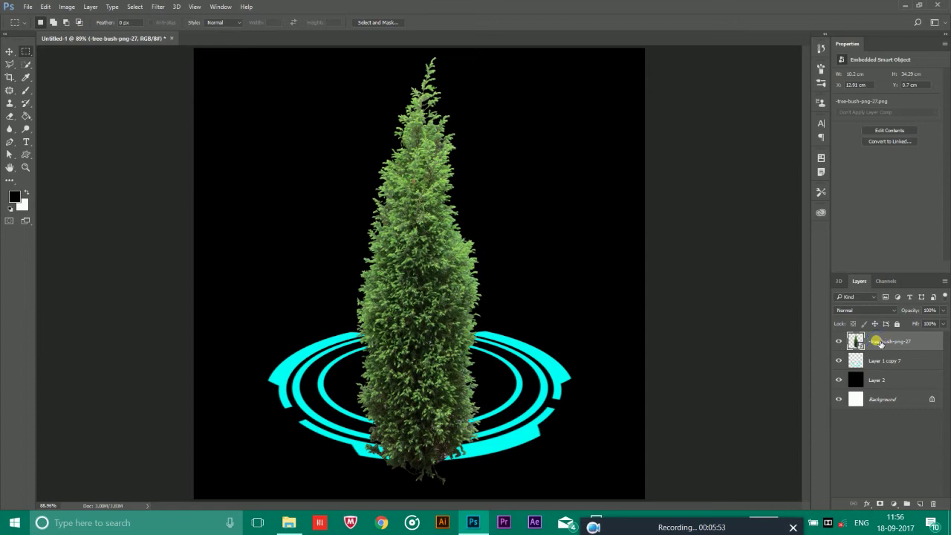
pyautogui.rightClick(879, 343)
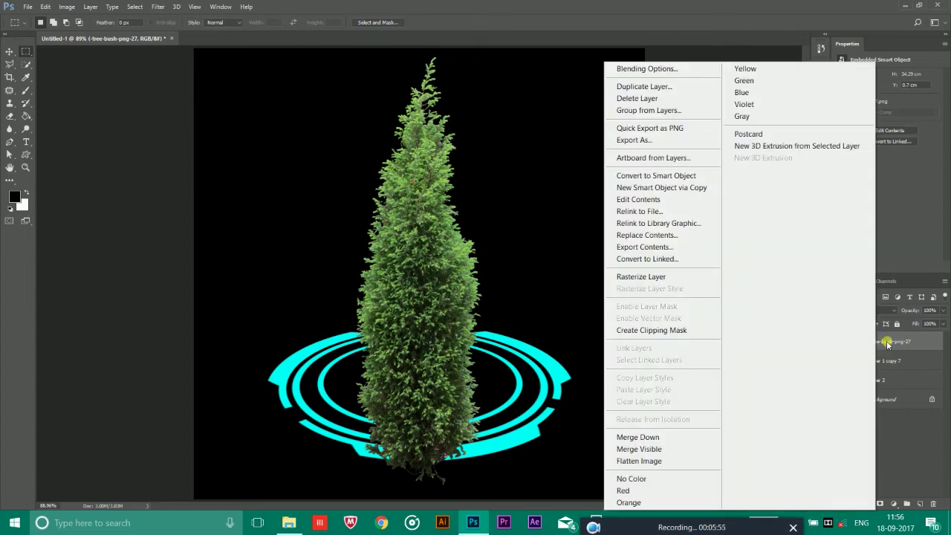
pyautogui.click(659, 278)
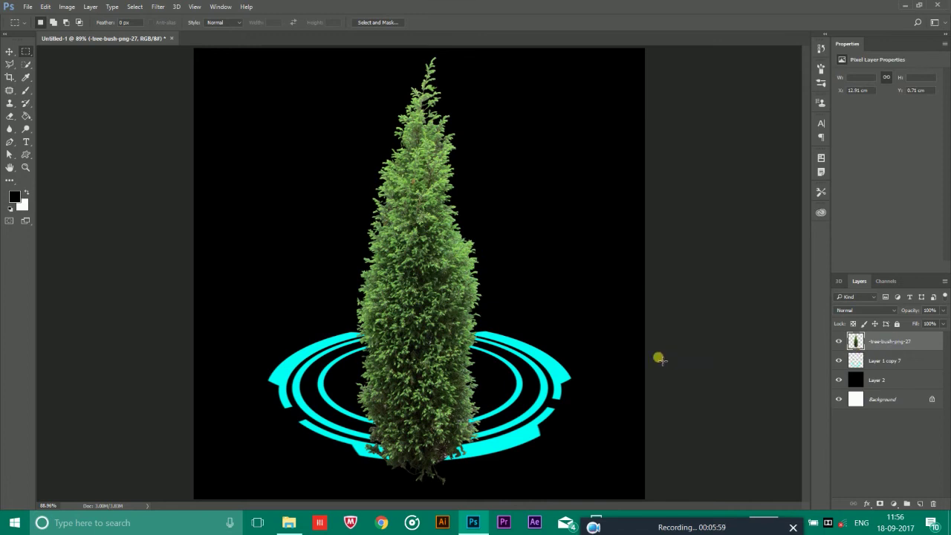
pyautogui.hotkey('ctrl', 't')
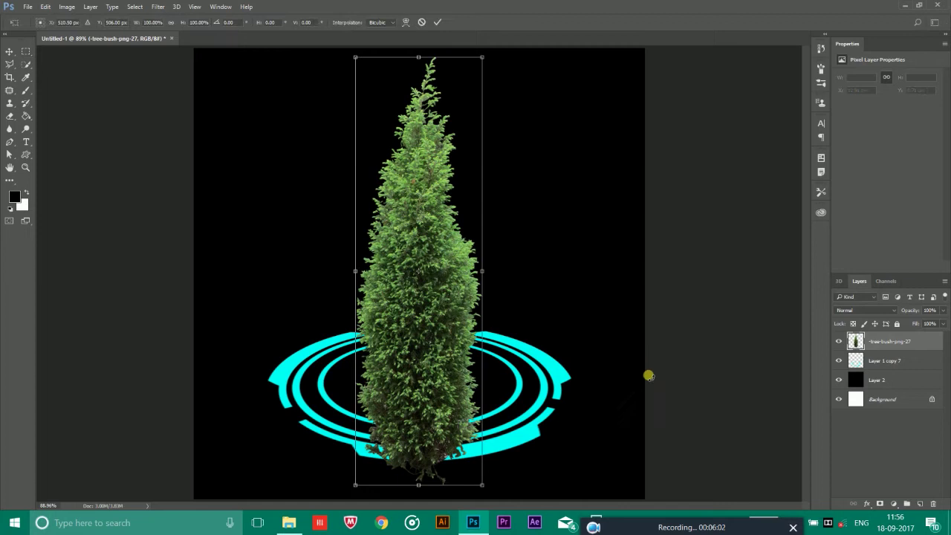
pyautogui.moveTo(482, 487); pyautogui.dragTo(490, 425)
pyautogui.press('Return')
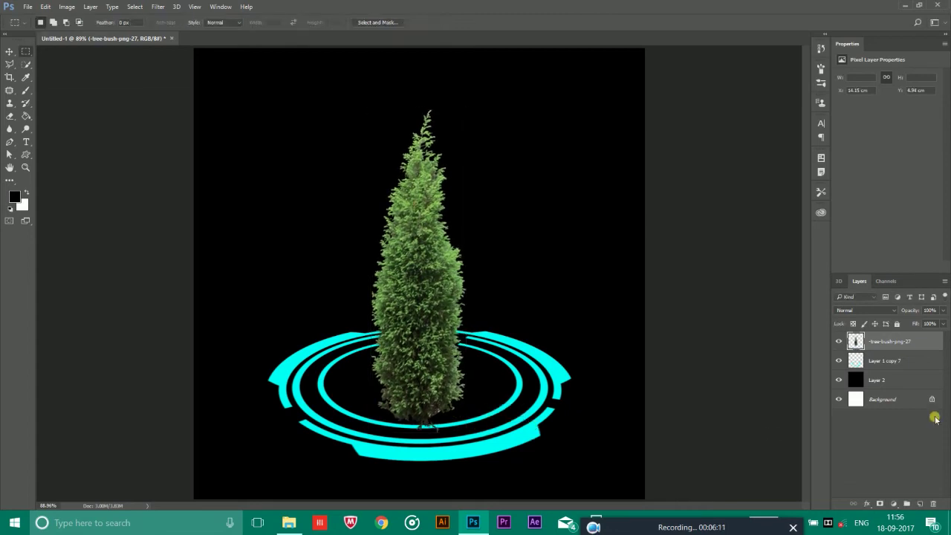
pyautogui.click(889, 363)
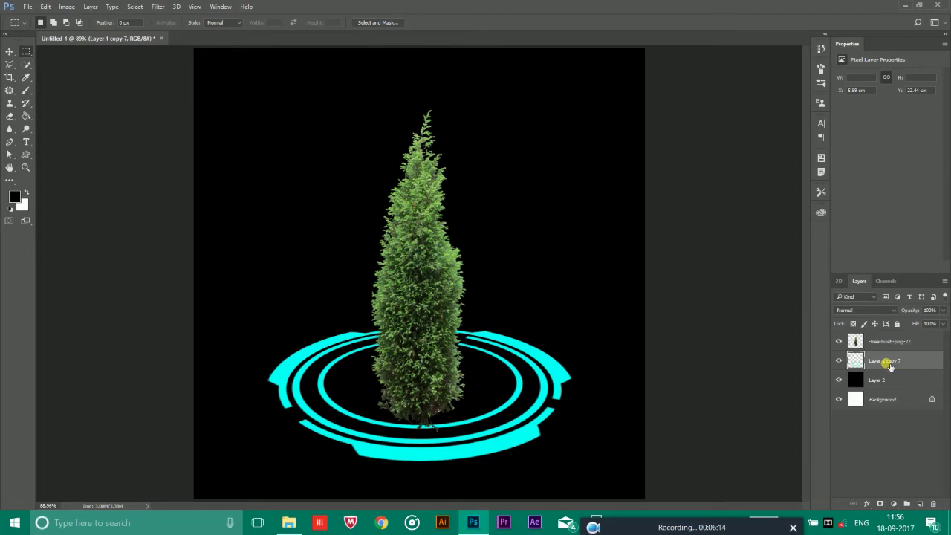
# Step: Nudge the Layer 1 copy 7 rings up and move the tree layer beneath them
pyautogui.hotkey('ctrl', 't')
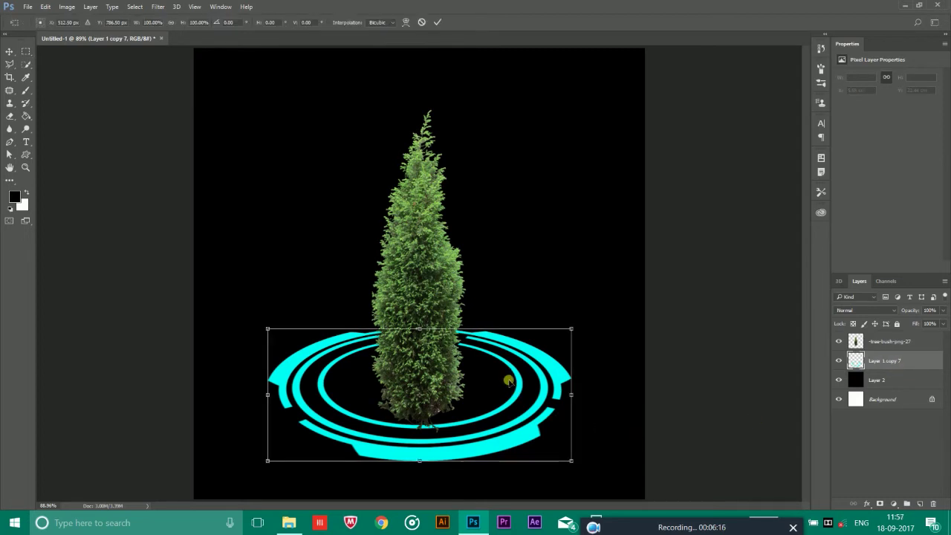
pyautogui.moveTo(506, 381); pyautogui.dragTo(499, 331)
pyautogui.press('Return')
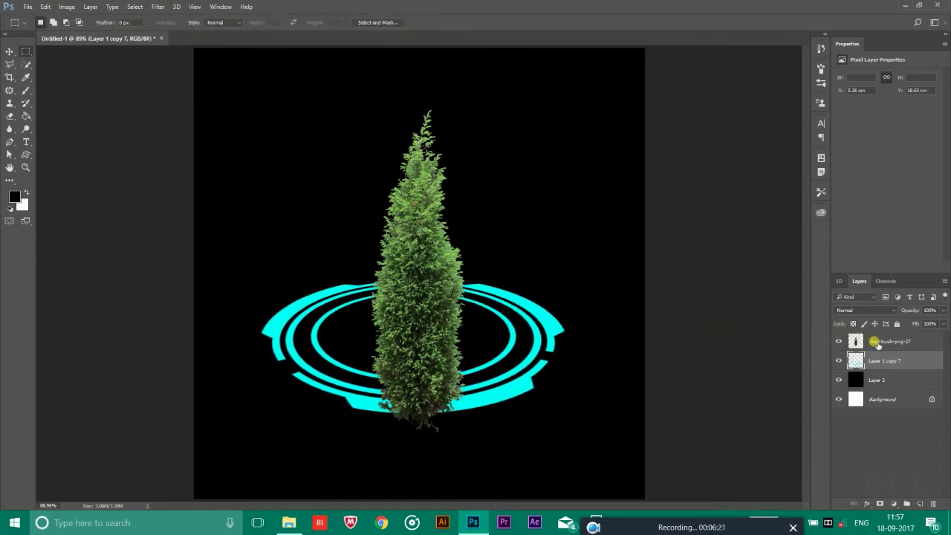
pyautogui.moveTo(872, 340); pyautogui.dragTo(886, 368)
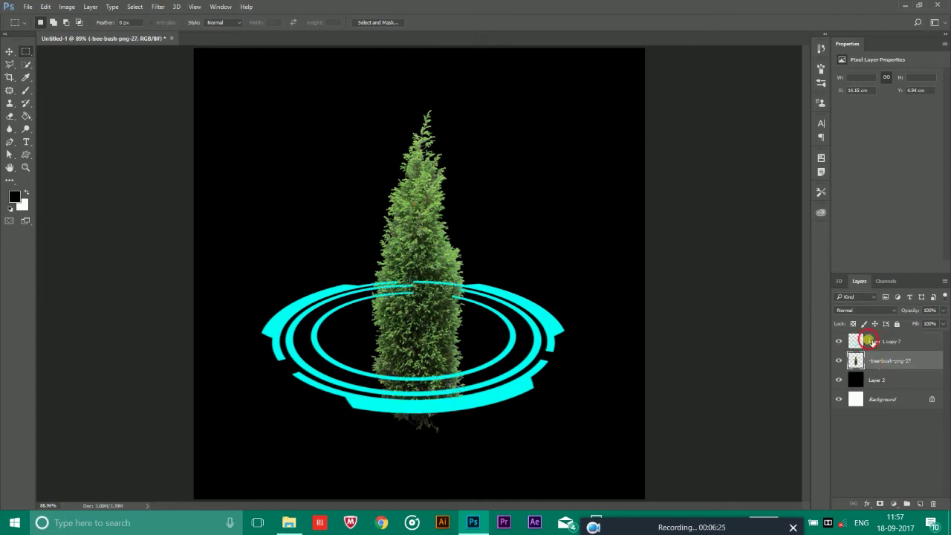
# Step: Duplicate the rings as Layer 1 copy 8, raised near the treetop and shrunk to about 60%
pyautogui.click(872, 341)
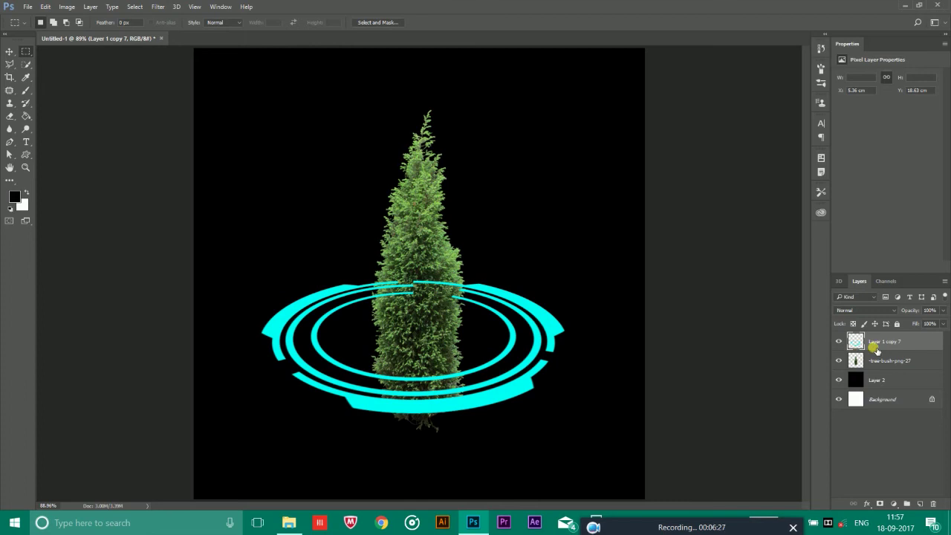
pyautogui.hotkey('ctrl', 'j')
pyautogui.hotkey('ctrl', 't')
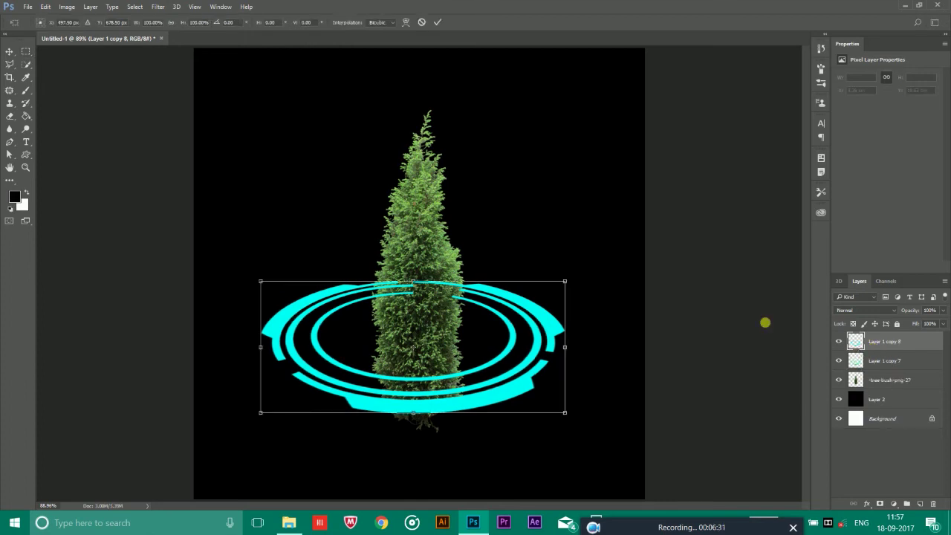
pyautogui.moveTo(429, 357); pyautogui.dragTo(429, 235)
pyautogui.moveTo(547, 286); pyautogui.dragTo(504, 258)
pyautogui.moveTo(470, 229); pyautogui.dragTo(469, 185)
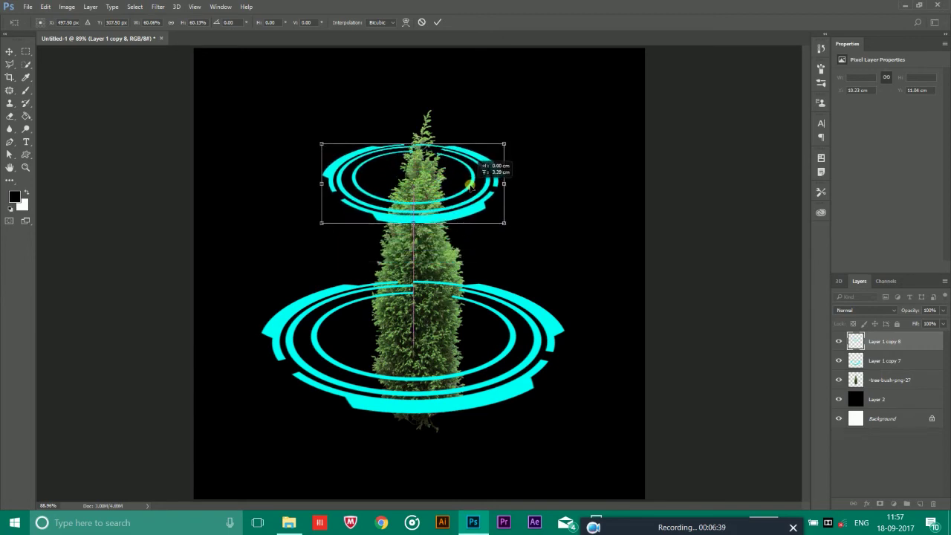
pyautogui.press('Return')
# Step: Duplicate Layer 1 copy 7 as Layer 1 copy 9 and move it just above the lower rings
pyautogui.press('m')
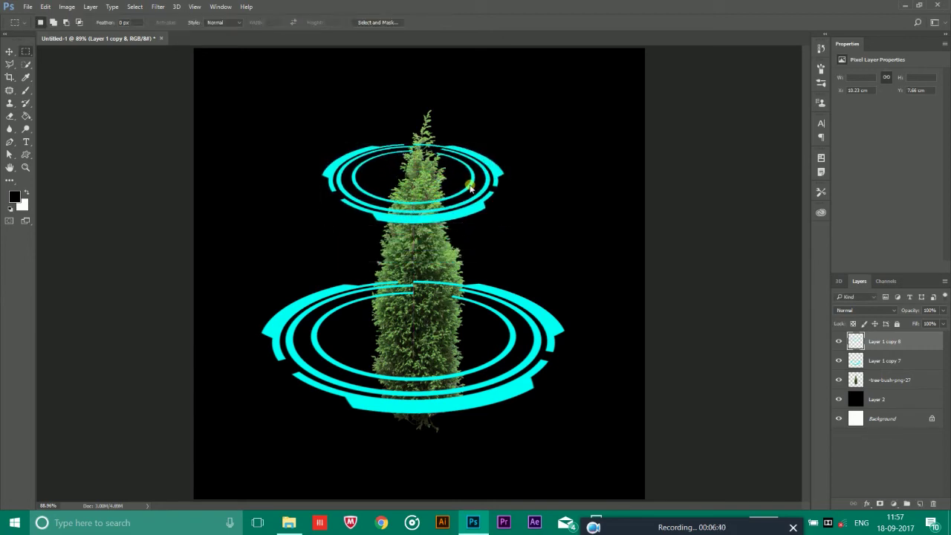
pyautogui.click(875, 362)
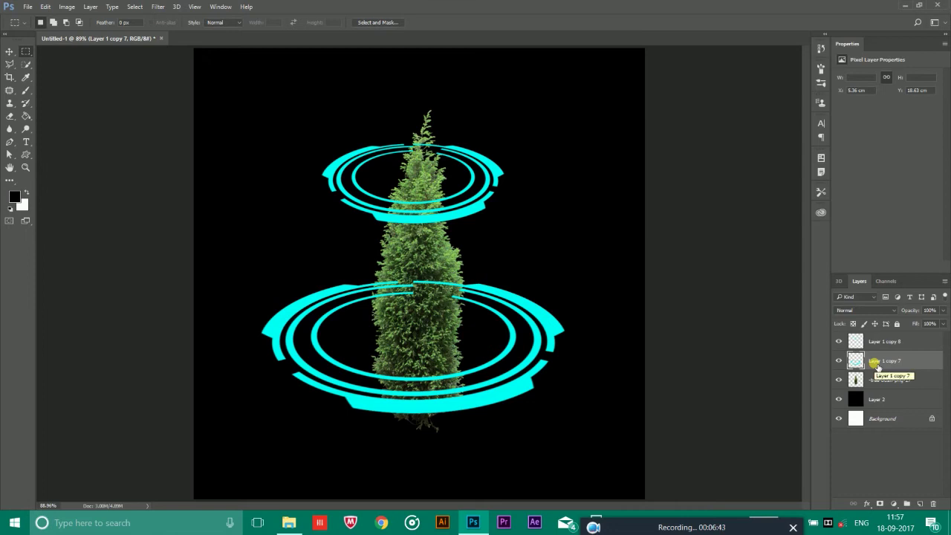
pyautogui.hotkey('ctrl', 'j')
pyautogui.hotkey('ctrl', 't')
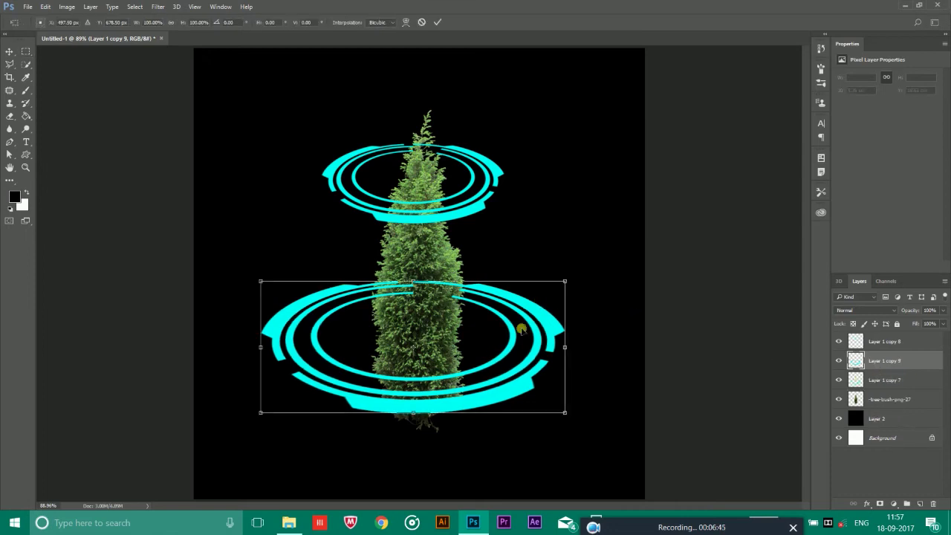
pyautogui.moveTo(512, 341); pyautogui.dragTo(510, 283)
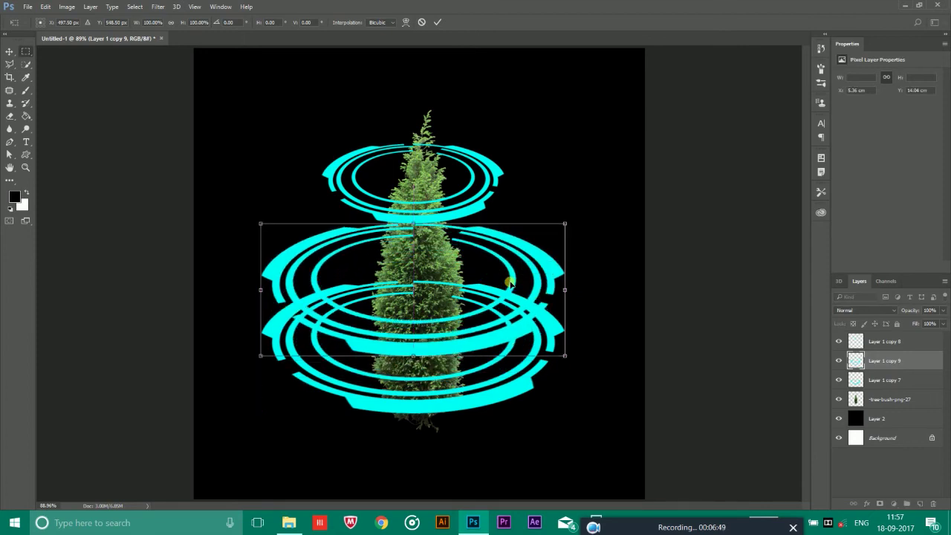
pyautogui.press('Return')
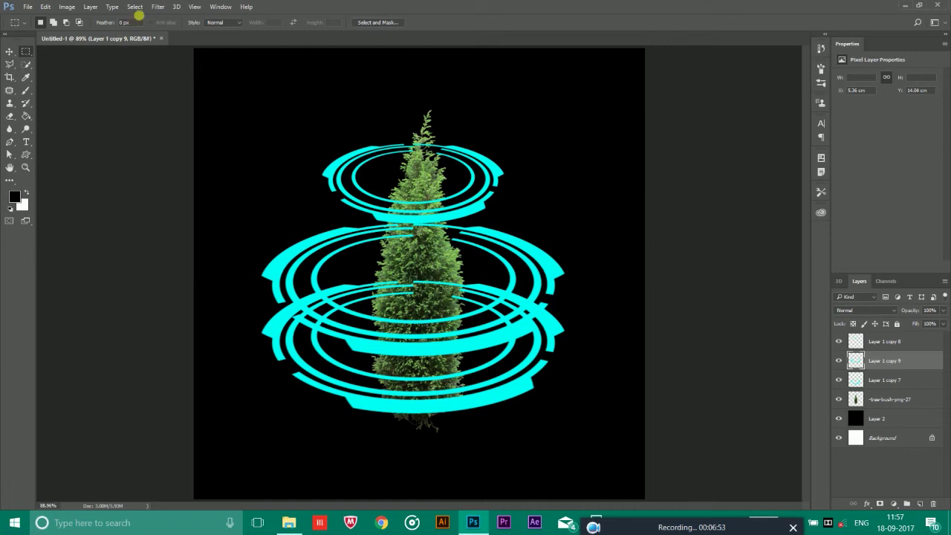
# Step: Apply a 90° vertical Motion Blur to the new ring copy, streaking it into a glowing band
pyautogui.click(155, 9)
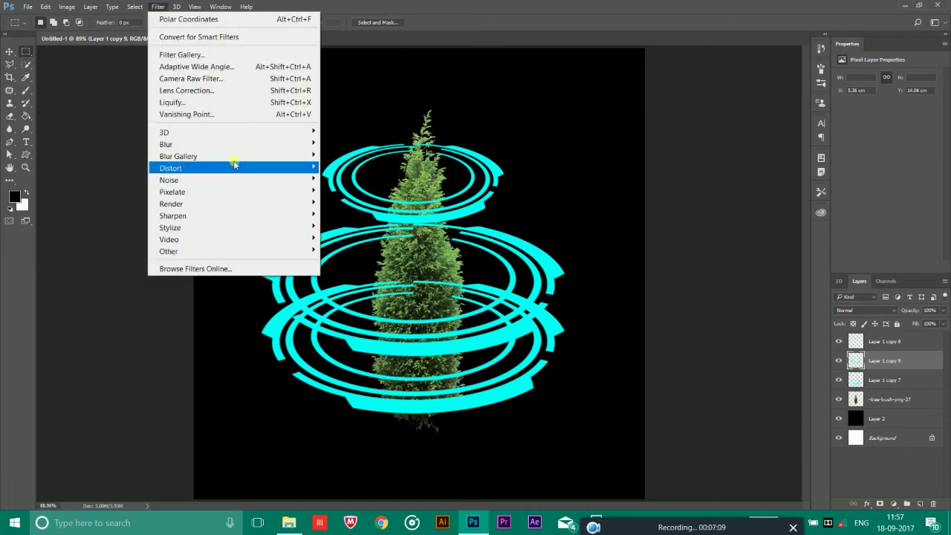
pyautogui.moveTo(260, 158)
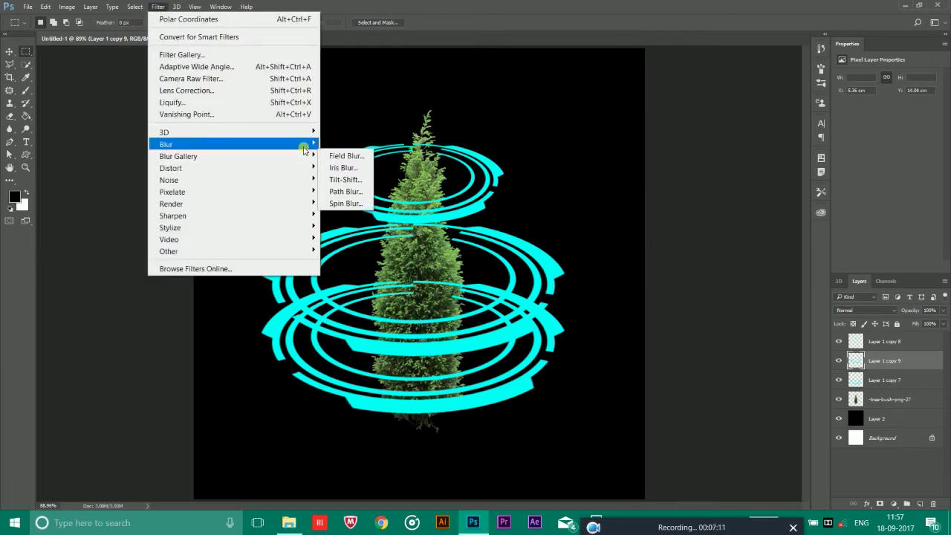
pyautogui.moveTo(301, 144)
pyautogui.click(372, 215)
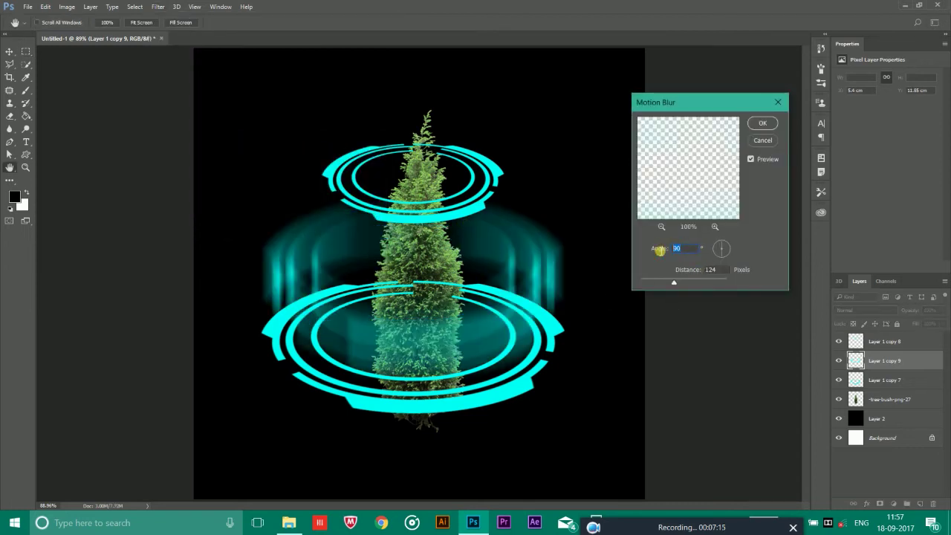
pyautogui.moveTo(659, 250); pyautogui.dragTo(659, 250)
pyautogui.moveTo(661, 283); pyautogui.dragTo(664, 285)
pyautogui.click(761, 124)
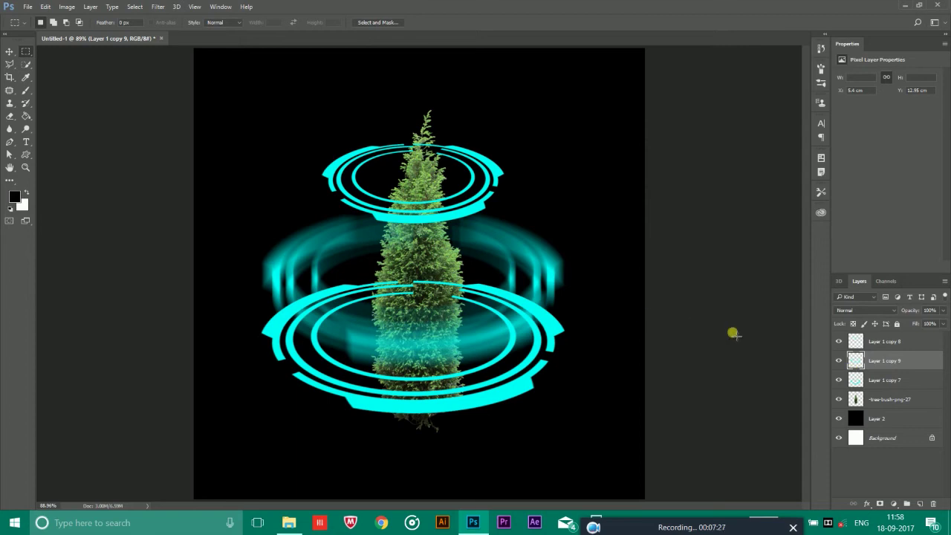
pyautogui.click(874, 402)
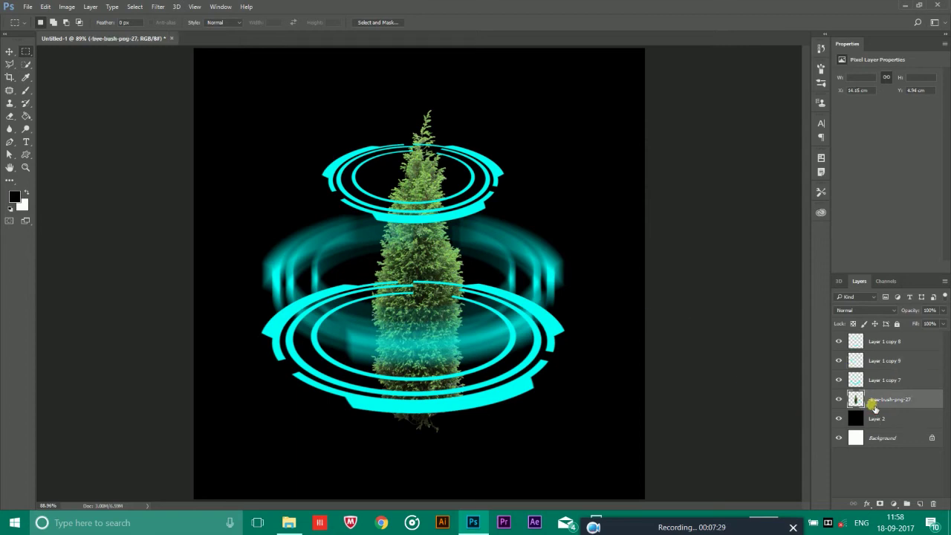
pyautogui.hotkey('ctrl', 't')
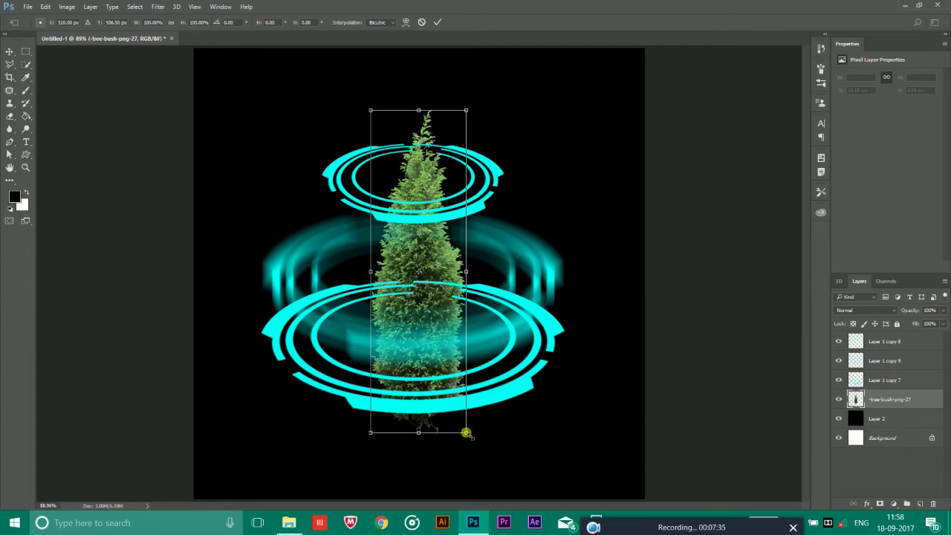
# Step: Enlarge the tree to about 126% from its centre
pyautogui.hotkey('alt', 'shift')
pyautogui.moveTo(466, 431); pyautogui.dragTo(493, 445)
pyautogui.press('Return')
# Step: Move the Layer 1 copy 8 top rings higher and shrink them to about 80%
pyautogui.click(867, 347)
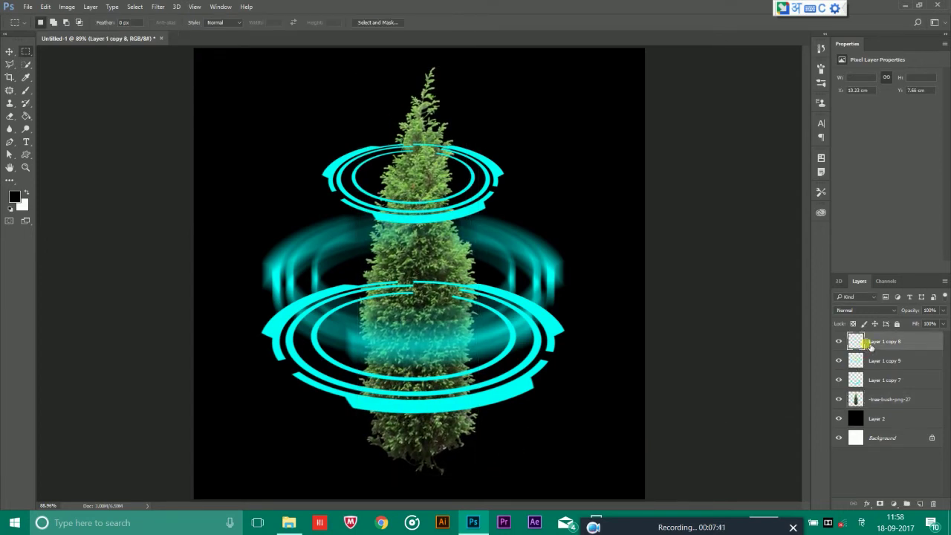
pyautogui.hotkey('ctrl', 't')
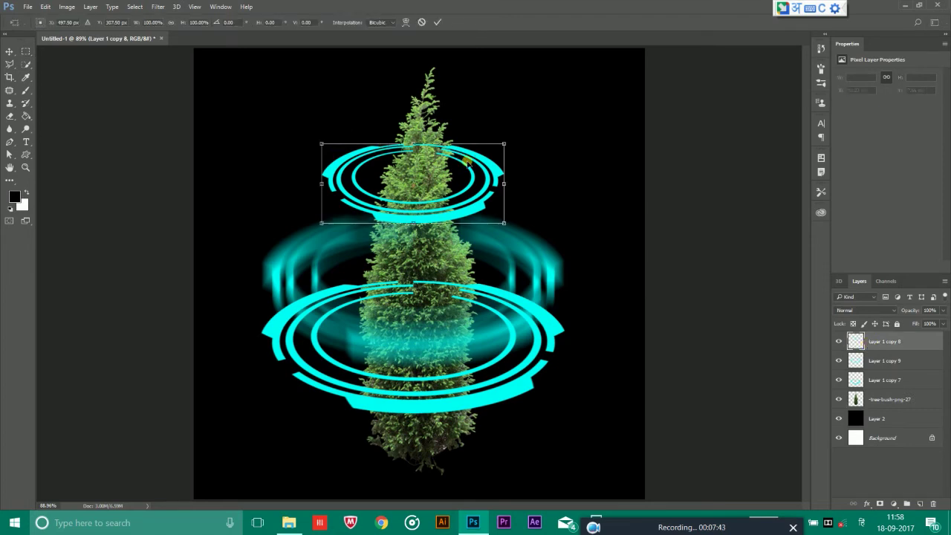
pyautogui.moveTo(467, 162); pyautogui.dragTo(473, 118)
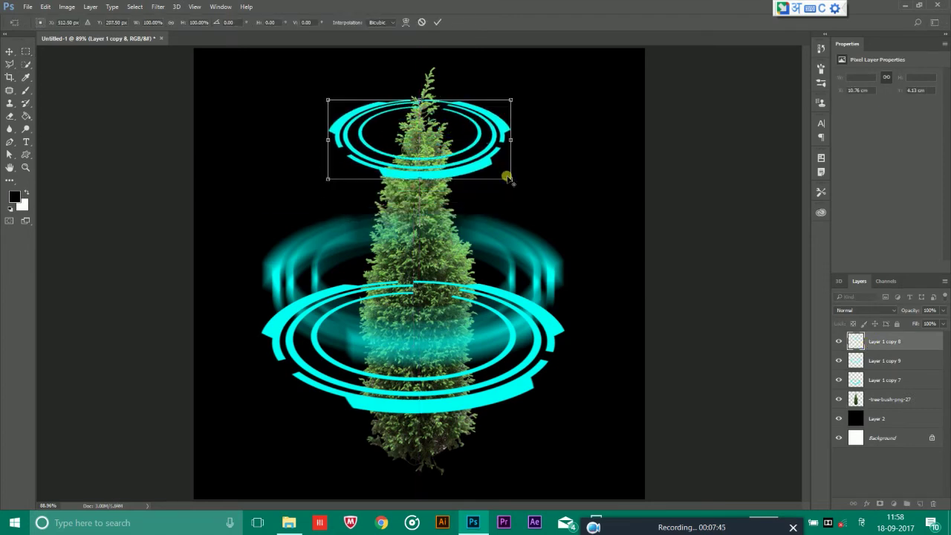
pyautogui.moveTo(510, 179); pyautogui.dragTo(493, 172)
pyautogui.press('m')
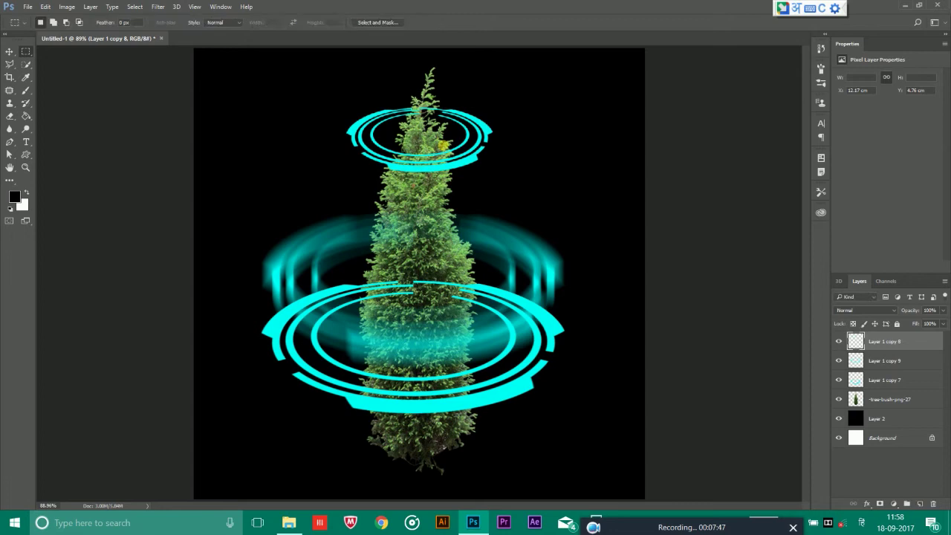
# Step: Raise the blurred middle rings slightly and shrink them to about 86%
pyautogui.click(881, 364)
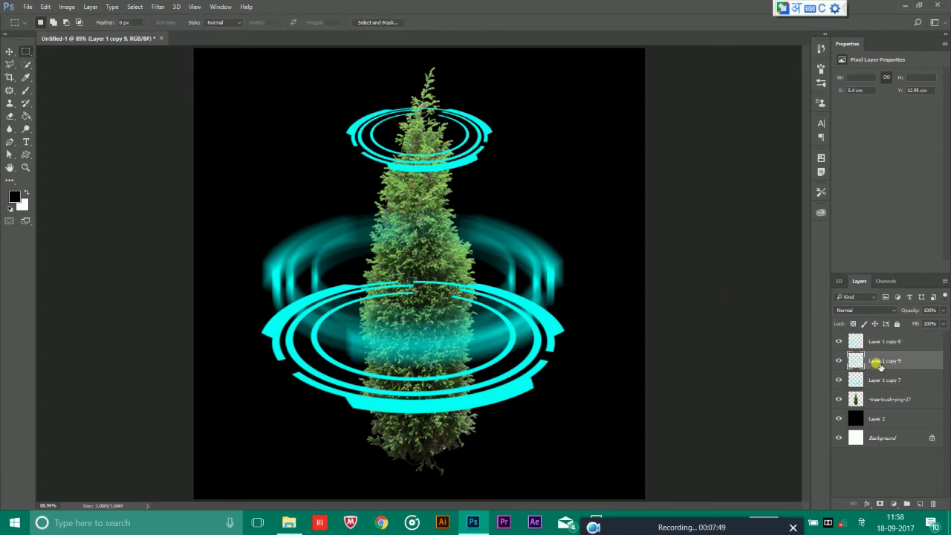
pyautogui.hotkey('ctrl', 't')
pyautogui.moveTo(518, 272); pyautogui.dragTo(523, 244)
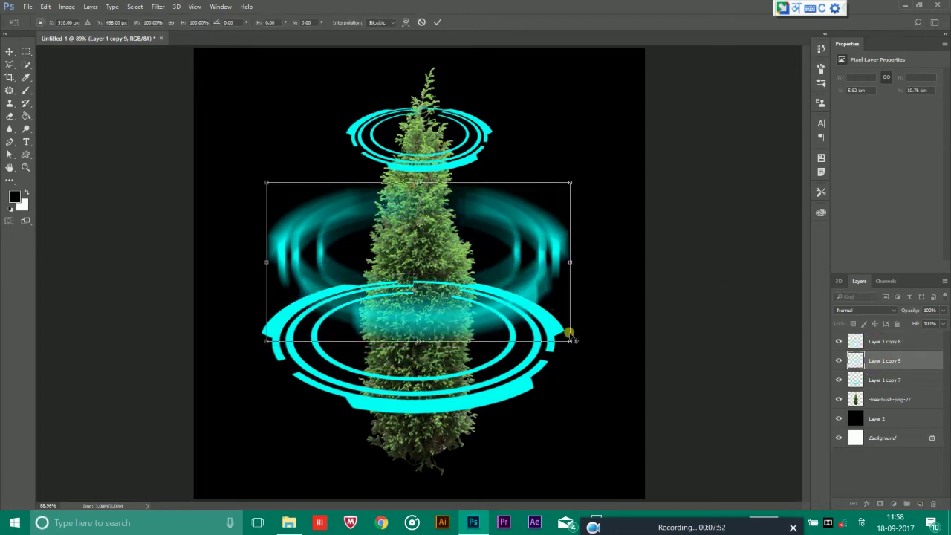
pyautogui.moveTo(568, 339); pyautogui.dragTo(549, 330)
pyautogui.press('Return')
# Step: Drop the Layer 1 copy 7 base rings lower and shrink them to about 89%
pyautogui.click(889, 379)
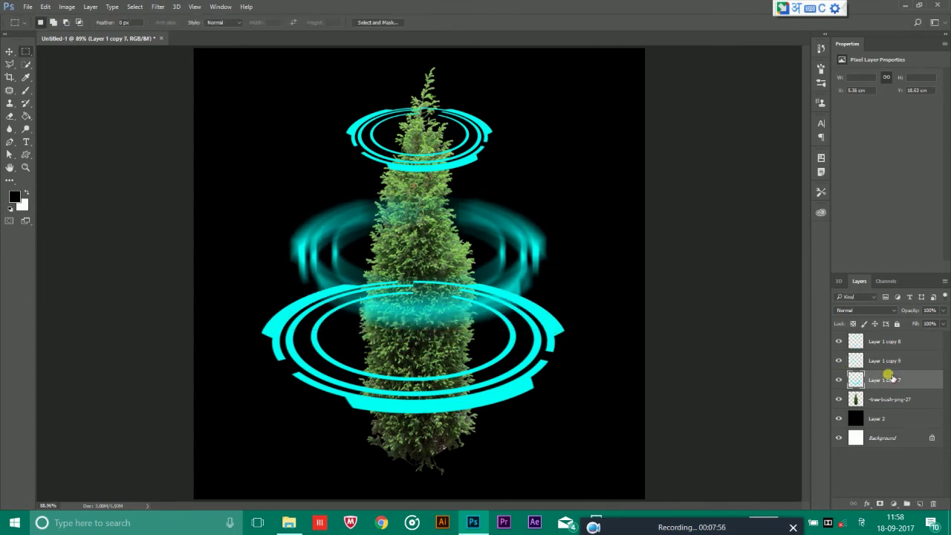
pyautogui.hotkey('ctrl', 't')
pyautogui.moveTo(487, 402); pyautogui.dragTo(488, 444)
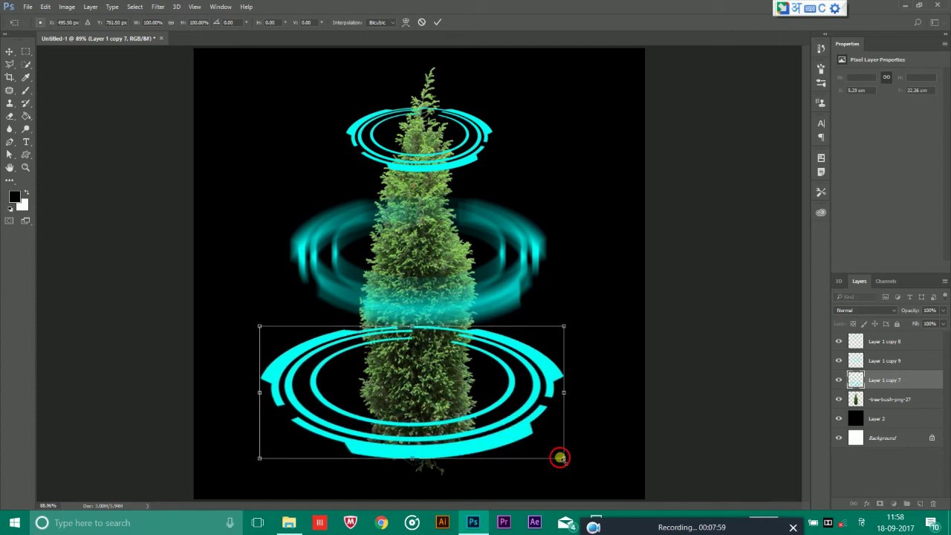
pyautogui.moveTo(561, 457); pyautogui.dragTo(547, 451)
pyautogui.moveTo(485, 405); pyautogui.dragTo(485, 401)
pyautogui.press('Return')
pyautogui.press('m')
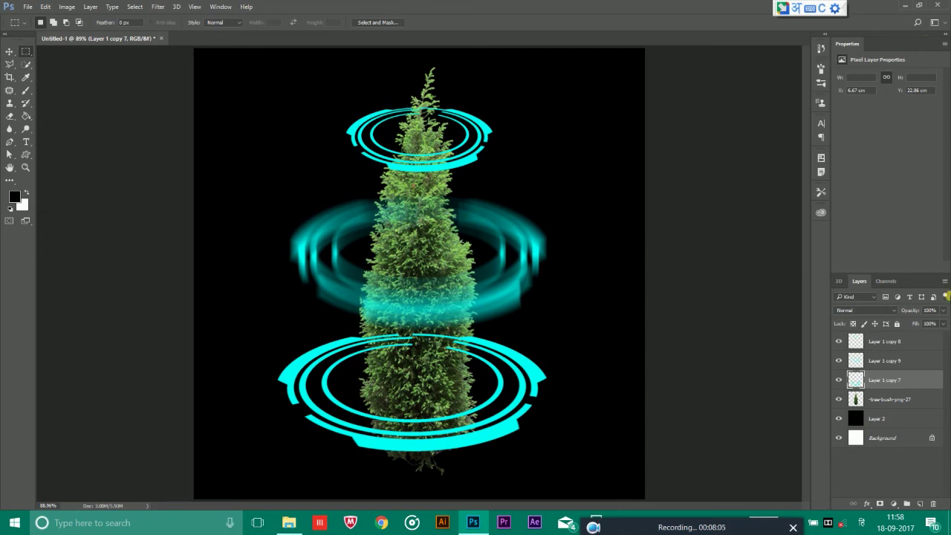
# Step: With the Eraser, remove the lower rings where they cross the trunk
pyautogui.click(858, 399)
pyautogui.click(874, 380)
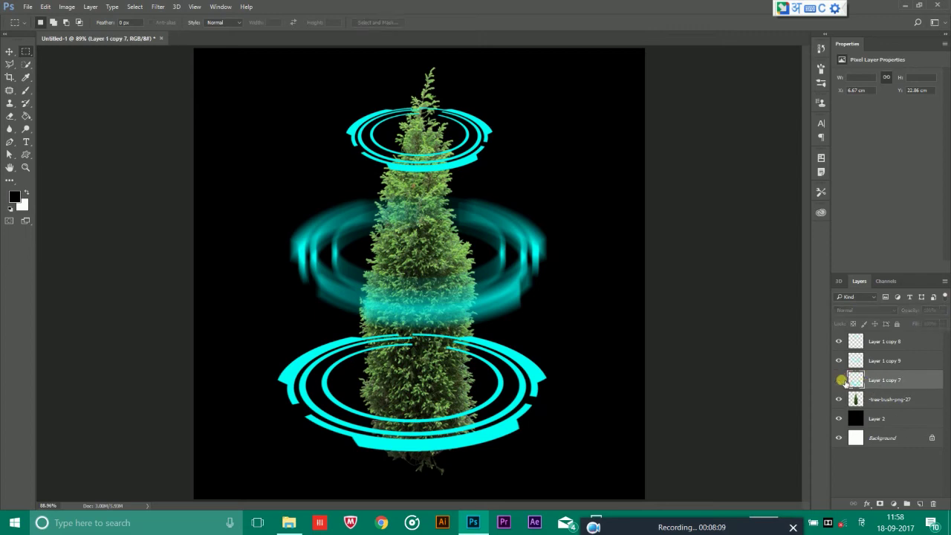
pyautogui.click(838, 380)
pyautogui.click(838, 379)
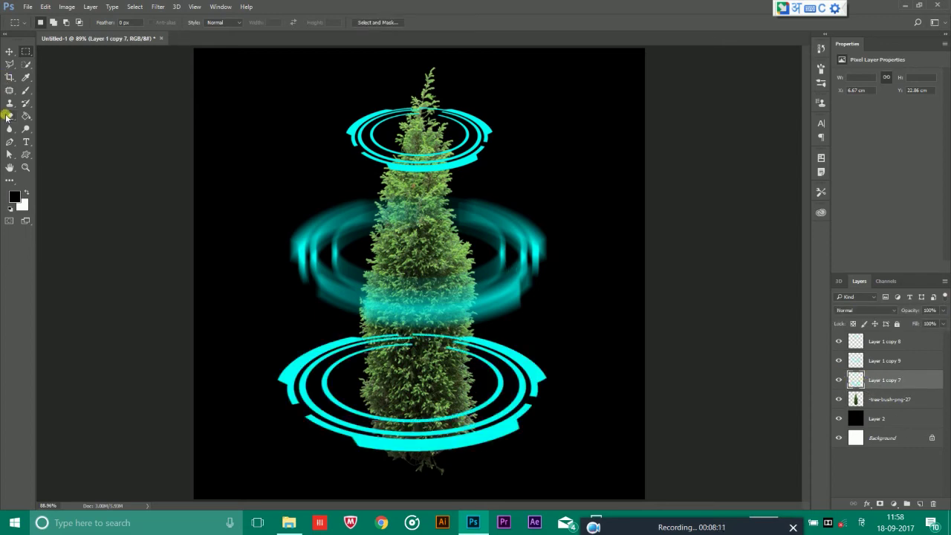
pyautogui.click(10, 116)
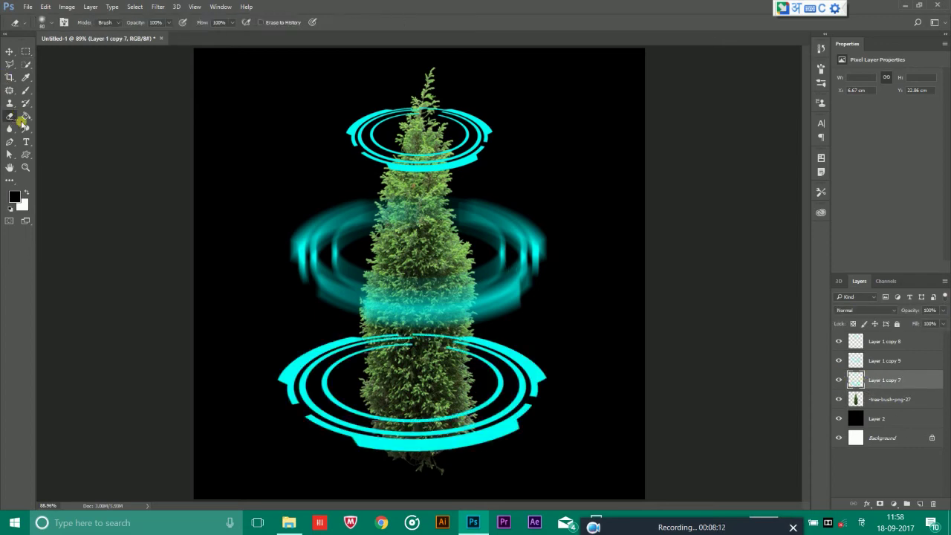
pyautogui.rightClick(191, 132)
pyautogui.rightClick(253, 95)
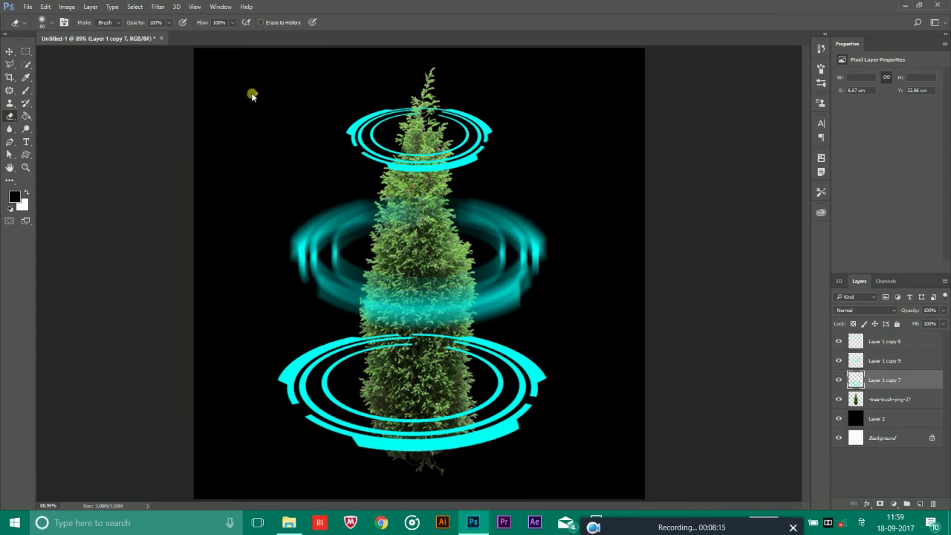
pyautogui.rightClick(252, 94)
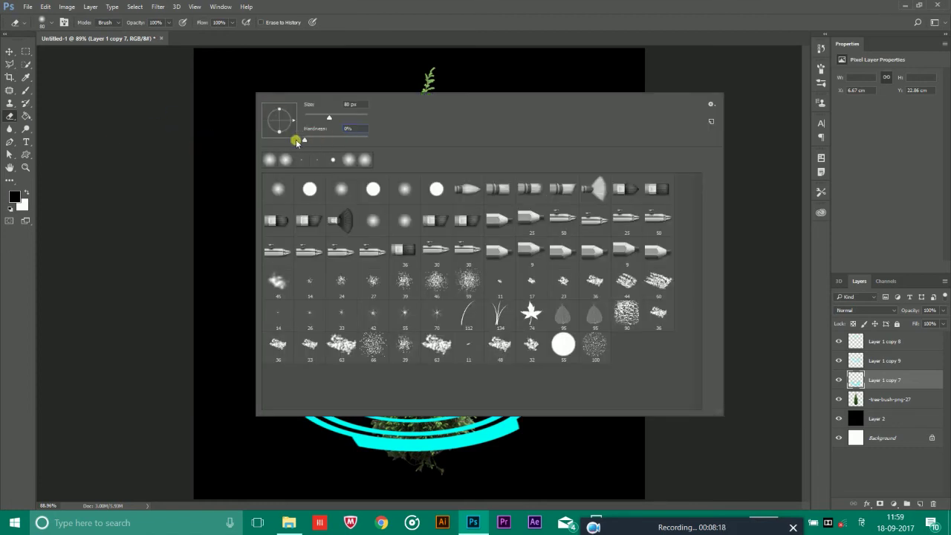
pyautogui.click(205, 168)
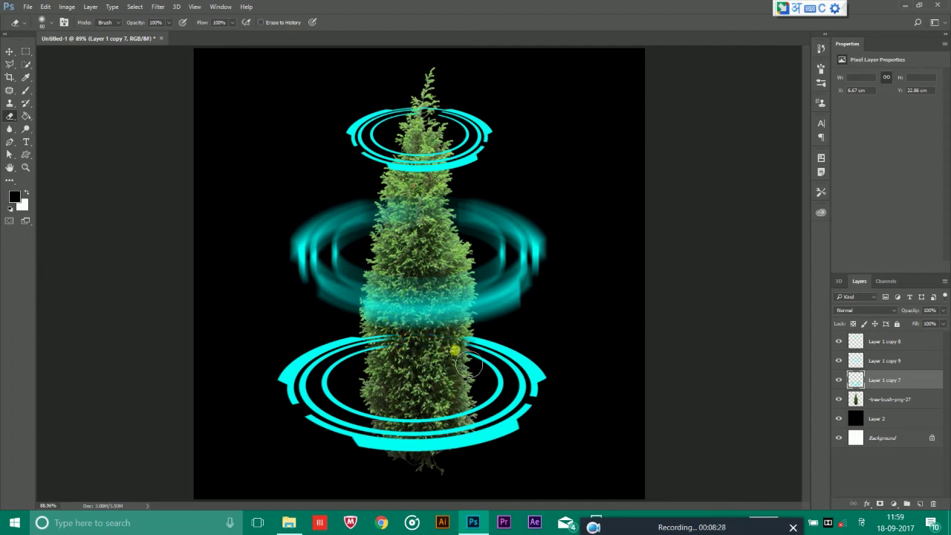
pyautogui.moveTo(468, 365); pyautogui.dragTo(388, 358)
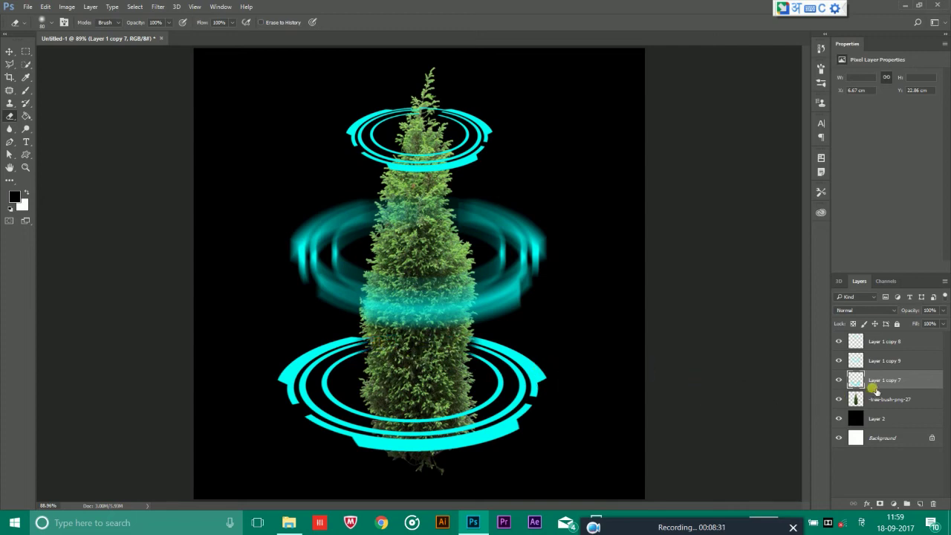
# Step: Erase the middle (Layer 1 copy 9) and top (Layer 1 copy 8) rings where they cross the tree
pyautogui.click(839, 361)
pyautogui.click(838, 361)
pyautogui.click(871, 361)
pyautogui.moveTo(480, 238)
pyautogui.mouseDown()
pyautogui.moveTo(419, 213)
pyautogui.moveTo(427, 211)
pyautogui.moveTo(453, 217)
pyautogui.moveTo(402, 228)
pyautogui.mouseUp()
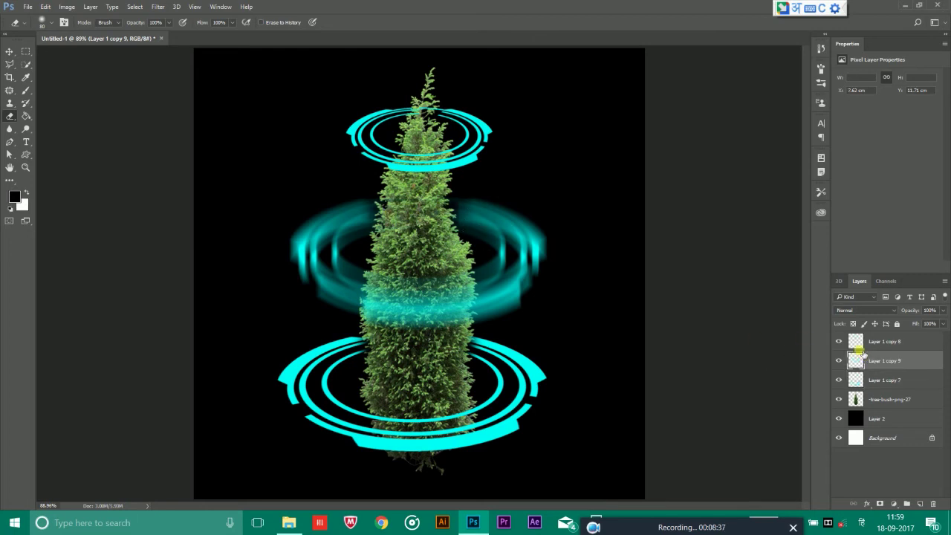
pyautogui.click(868, 342)
pyautogui.moveTo(368, 170)
pyautogui.mouseDown()
pyautogui.moveTo(401, 134)
pyautogui.moveTo(435, 119)
pyautogui.moveTo(421, 112)
pyautogui.mouseUp()
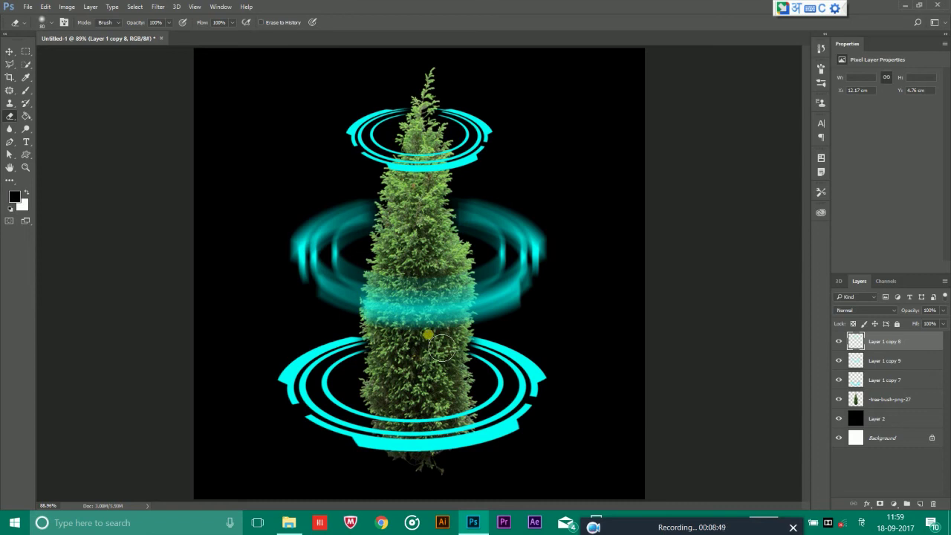
pyautogui.click(883, 361)
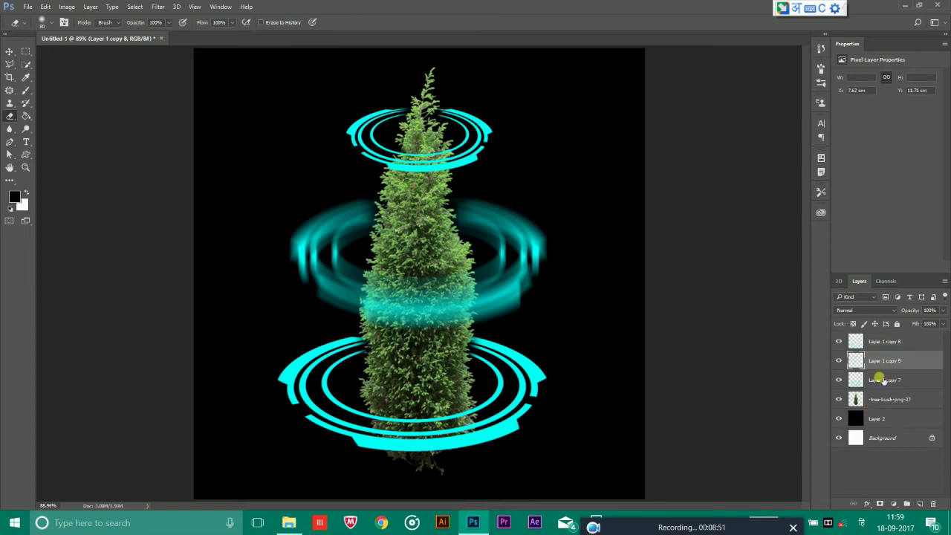
pyautogui.click(877, 341)
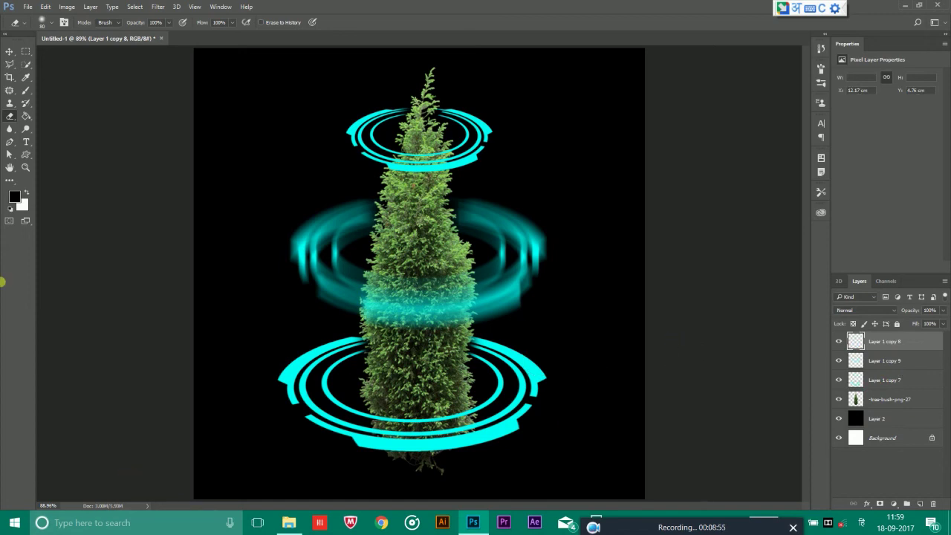
# Step: Choose a soft round brush, sample the rings' cyan as foreground colour, and open Brush settings
pyautogui.click(25, 90)
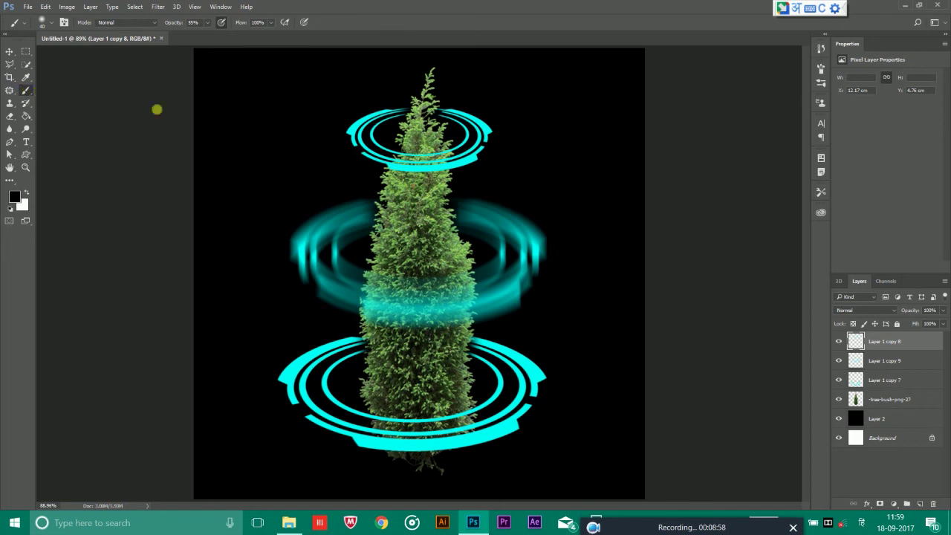
pyautogui.rightClick(229, 129)
pyautogui.click(260, 221)
pyautogui.click(260, 221)
pyautogui.click(17, 201)
pyautogui.click(603, 104)
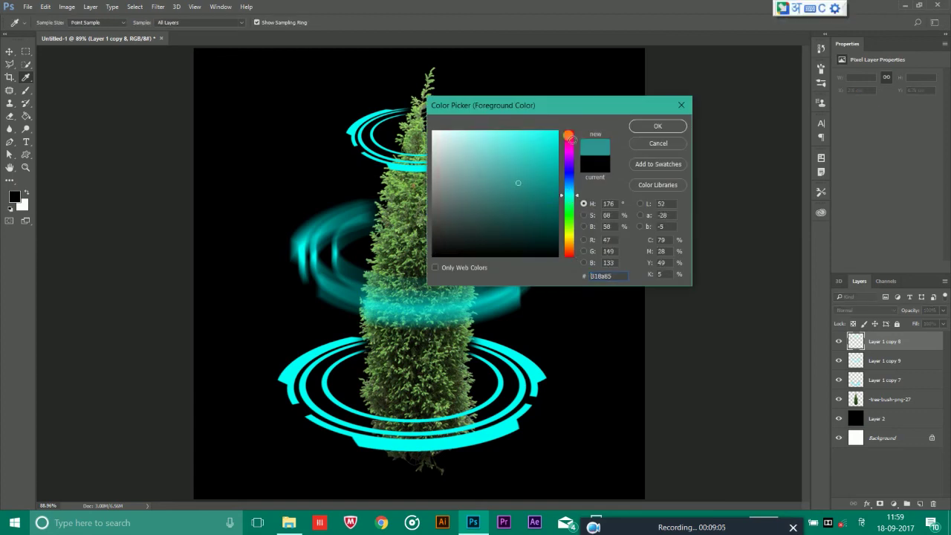
pyautogui.click(654, 127)
pyautogui.moveTo(335, 110)
pyautogui.mouseDown()
pyautogui.moveTo(324, 157)
pyautogui.moveTo(296, 170)
pyautogui.mouseUp()
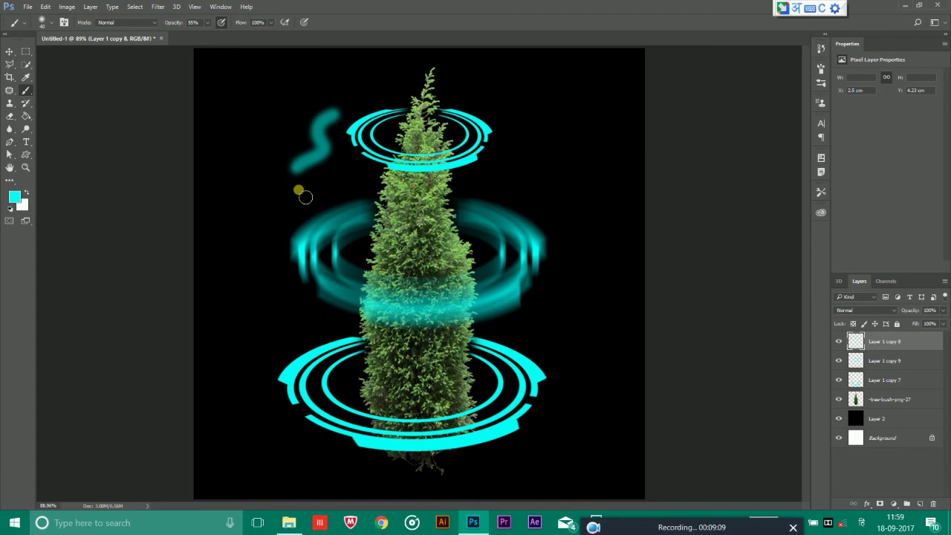
pyautogui.hotkey('ctrl', 'z')
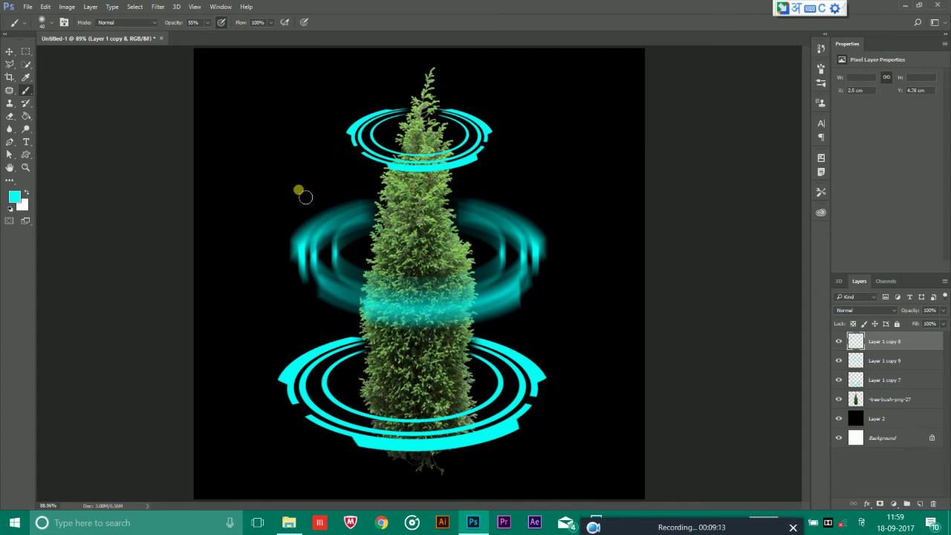
pyautogui.press('F5')
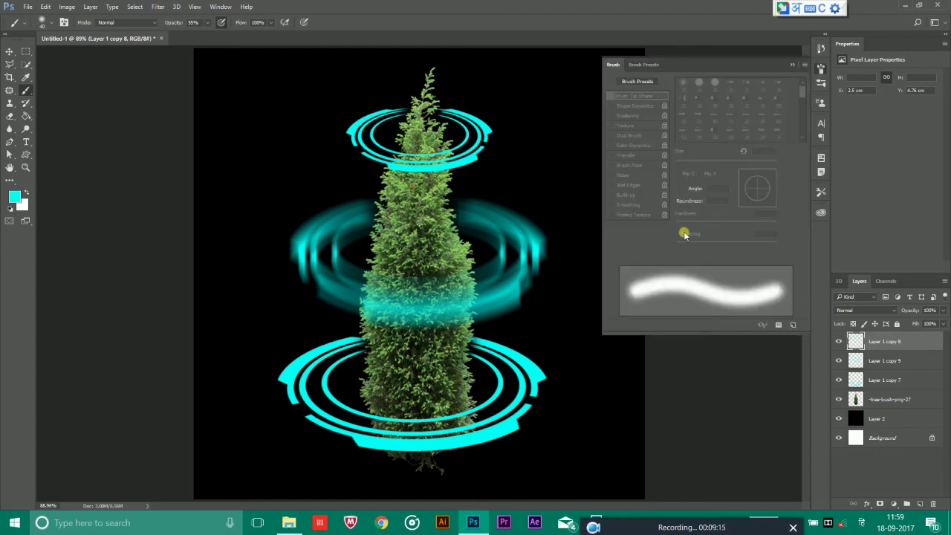
# Step: Give the brush wide Spacing and Scattering, and make it smaller and harder
pyautogui.moveTo(687, 245); pyautogui.dragTo(745, 252)
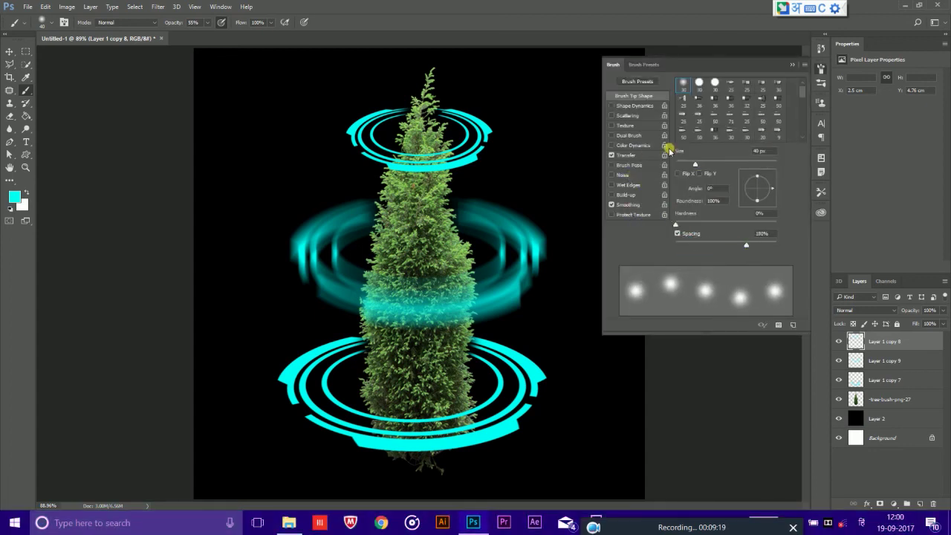
pyautogui.click(628, 116)
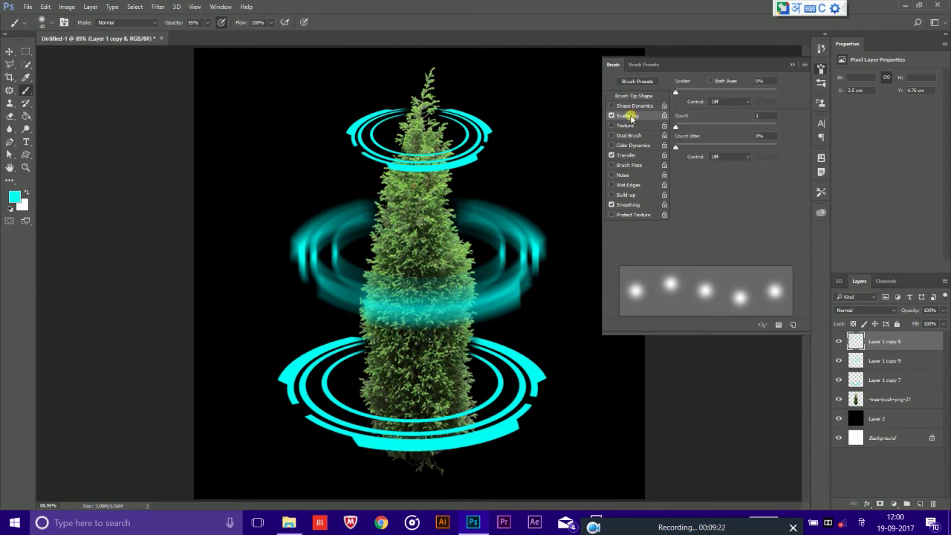
pyautogui.moveTo(673, 94); pyautogui.dragTo(729, 98)
pyautogui.click(793, 67)
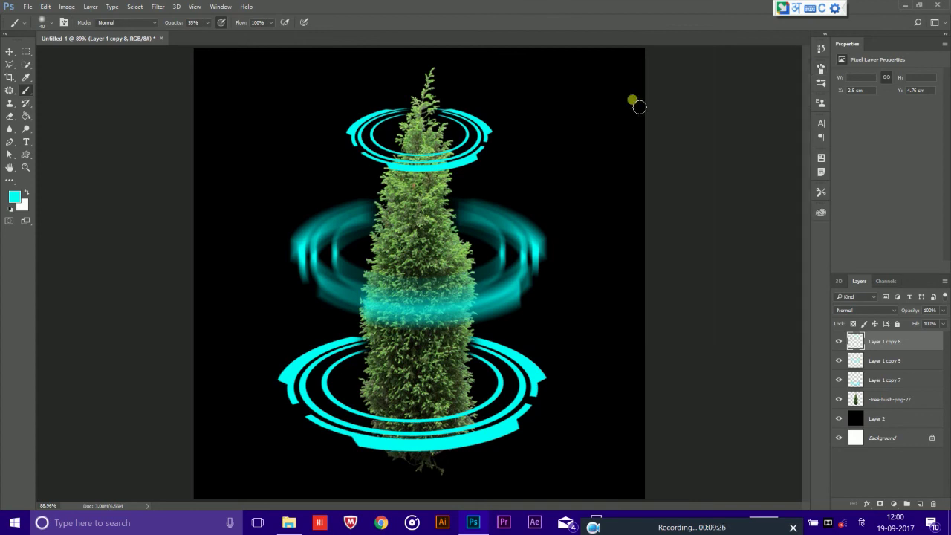
pyautogui.rightClick(256, 173)
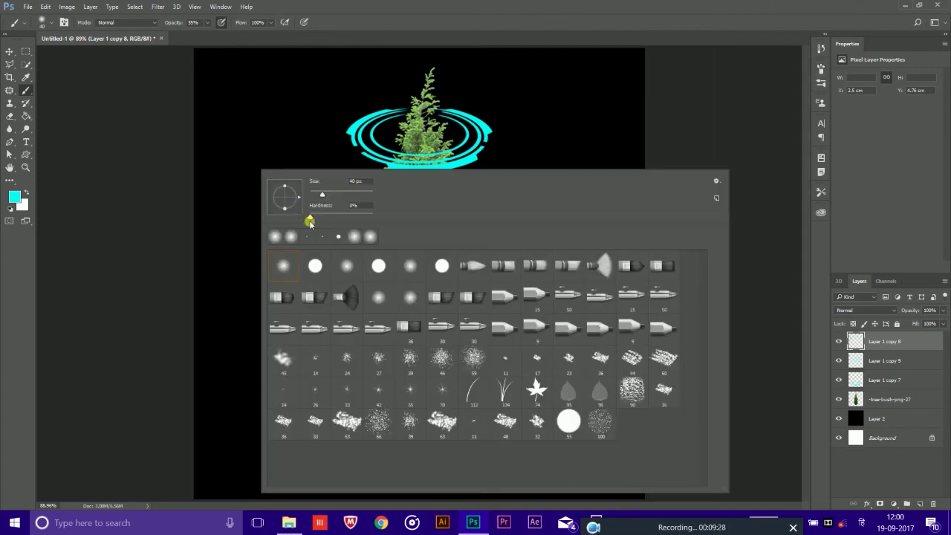
pyautogui.moveTo(325, 195); pyautogui.dragTo(362, 218)
pyautogui.click(271, 141)
# Step: Paint trial dot trails beside the tree on the current layer, then undo them
pyautogui.click(286, 174)
pyautogui.click(262, 170)
pyautogui.click(266, 198)
pyautogui.click(257, 242)
pyautogui.moveTo(256, 241); pyautogui.dragTo(257, 326)
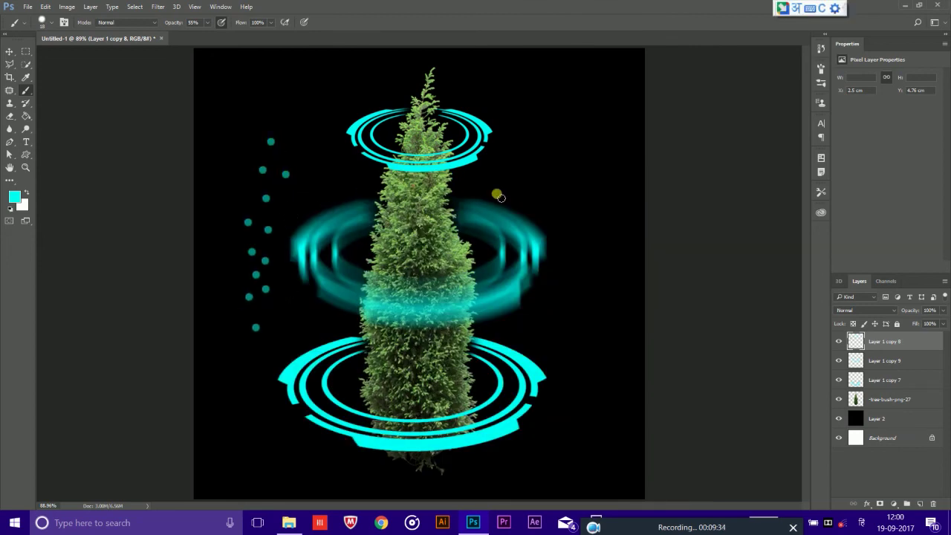
pyautogui.moveTo(558, 215); pyautogui.dragTo(564, 292)
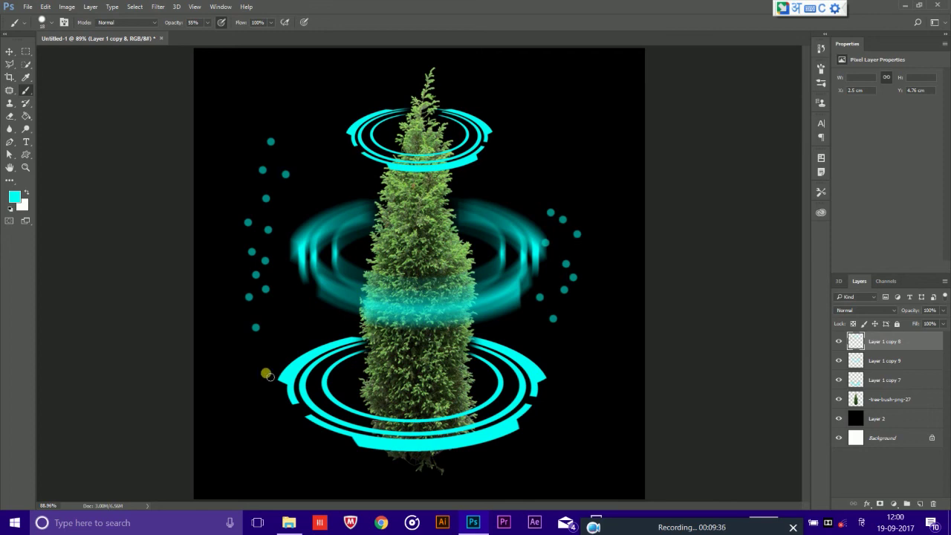
pyautogui.click(839, 341)
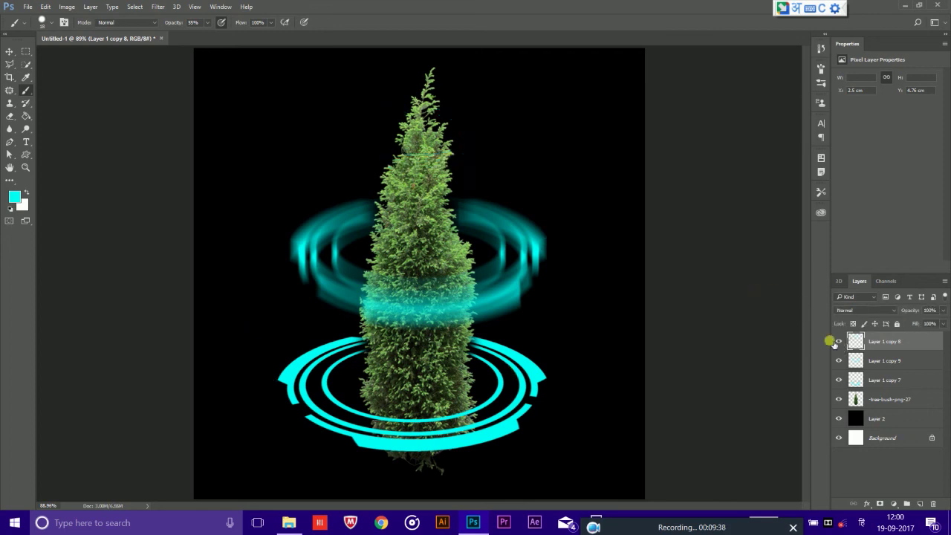
pyautogui.click(839, 342)
pyautogui.hotkey('ctrl', 'alt', 'z')
pyautogui.hotkey('ctrl', 'alt', 'z')
pyautogui.hotkey('ctrl', 'alt', 'z')
pyautogui.hotkey('ctrl', 'alt', 'z')
pyautogui.hotkey('ctrl', 'alt', 'z')
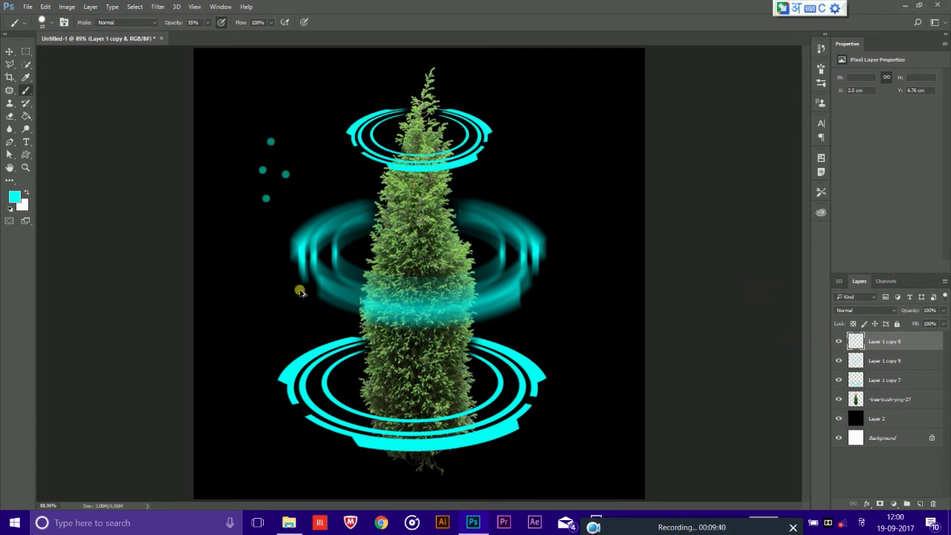
pyautogui.hotkey('ctrl', 'alt', 'z')
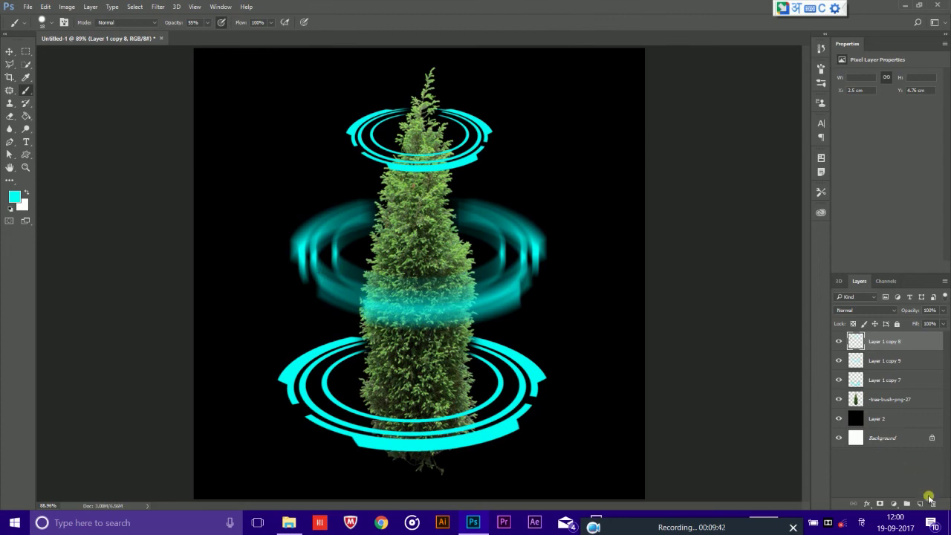
# Step: On a new Layer 3, paint scattered cyan dot trails around the tree and rings
pyautogui.click(920, 504)
pyautogui.moveTo(300, 163)
pyautogui.mouseDown()
pyautogui.moveTo(269, 240)
pyautogui.moveTo(276, 286)
pyautogui.mouseUp()
pyautogui.moveTo(557, 184); pyautogui.dragTo(570, 317)
pyautogui.moveTo(261, 365); pyautogui.dragTo(308, 480)
pyautogui.moveTo(534, 444); pyautogui.dragTo(587, 346)
pyautogui.moveTo(513, 153)
pyautogui.mouseDown()
pyautogui.moveTo(452, 86)
pyautogui.moveTo(333, 95)
pyautogui.moveTo(356, 197)
pyautogui.mouseUp()
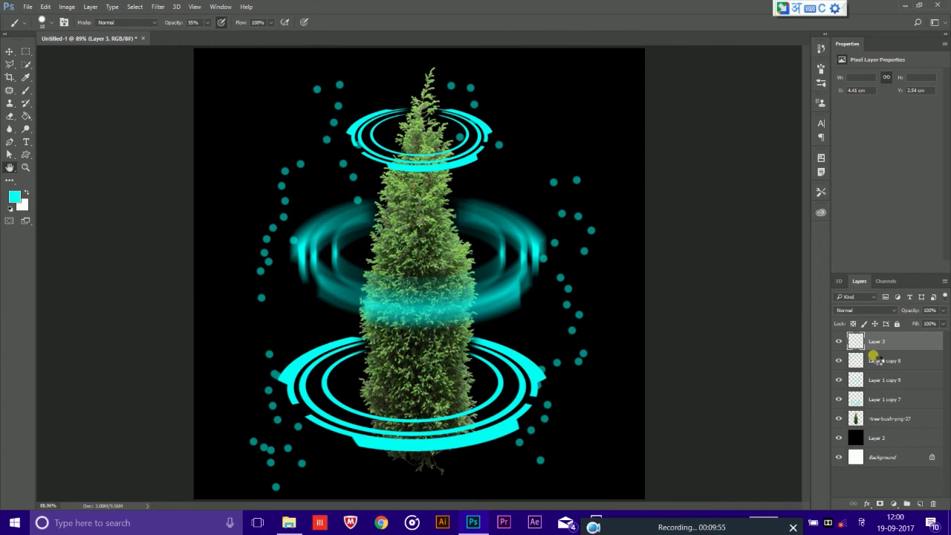
# Step: Open the Blending Options for Layer 3
pyautogui.doubleClick(860, 343)
pyautogui.moveTo(604, 79); pyautogui.dragTo(555, 73)
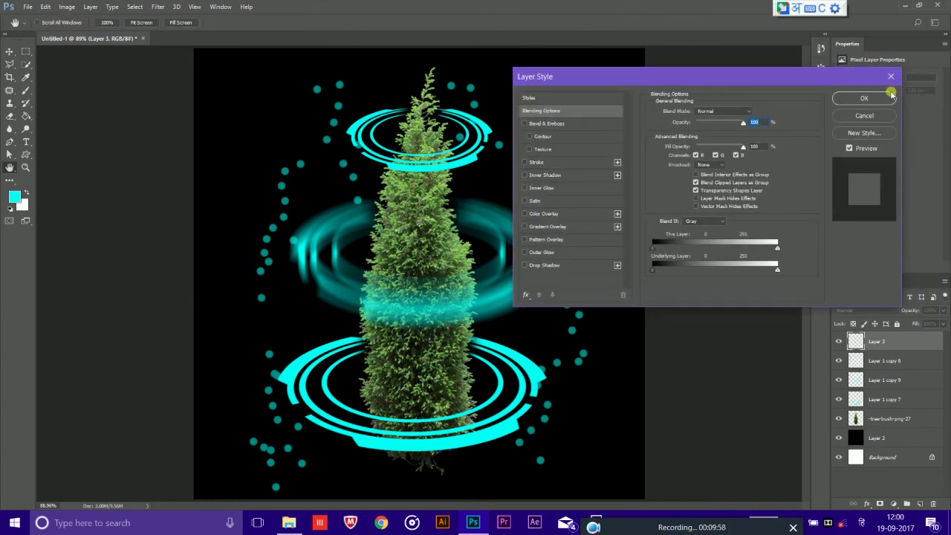
pyautogui.click(860, 95)
pyautogui.press('b')
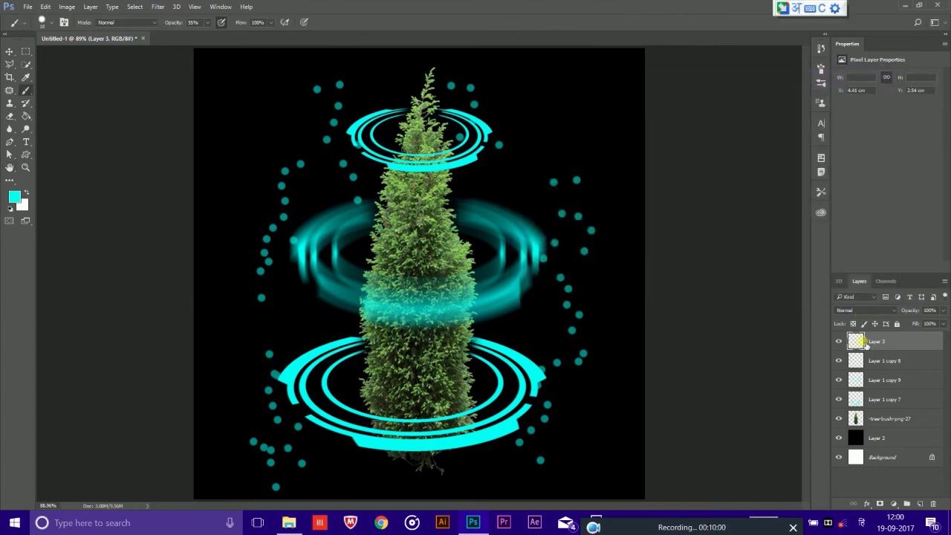
pyautogui.rightClick(861, 343)
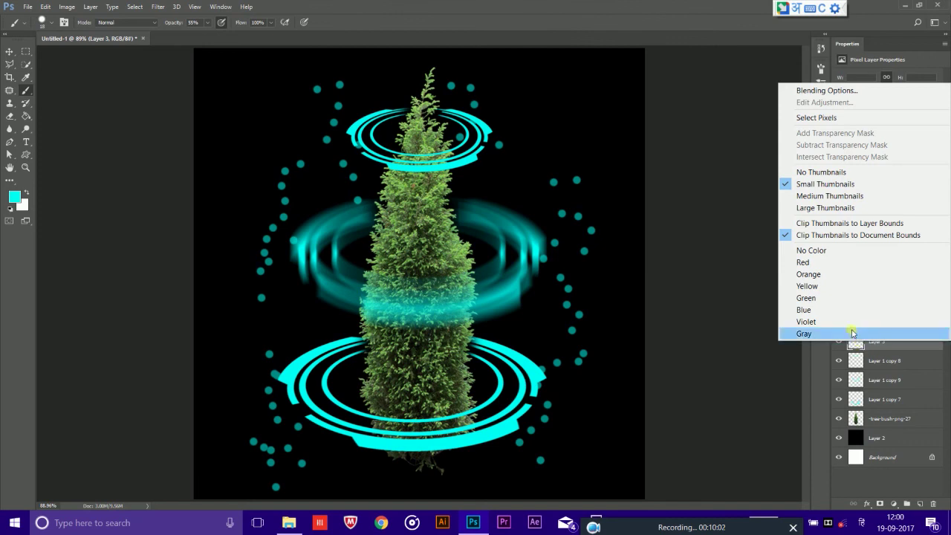
pyautogui.click(822, 91)
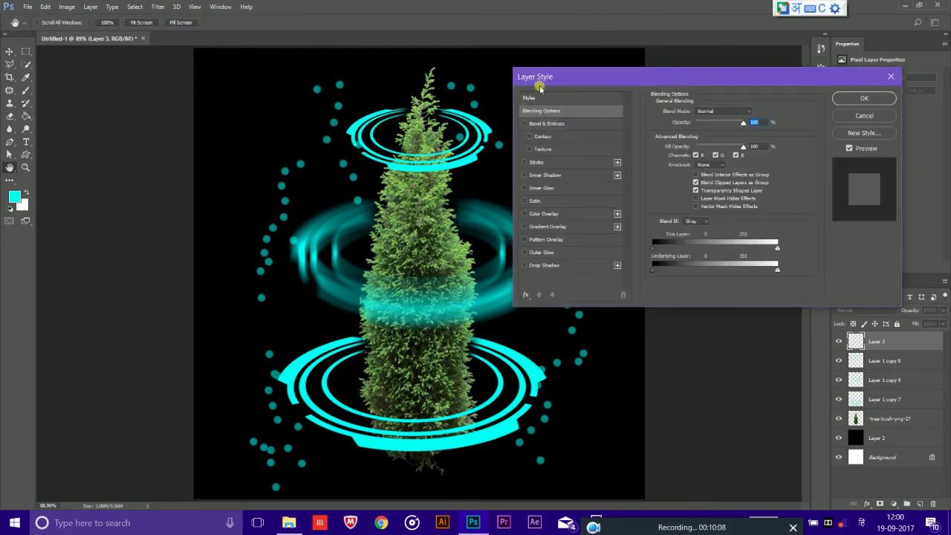
# Step: Add a green-cyan Outer Glow with raised Spread and about 76 px Size
pyautogui.click(525, 253)
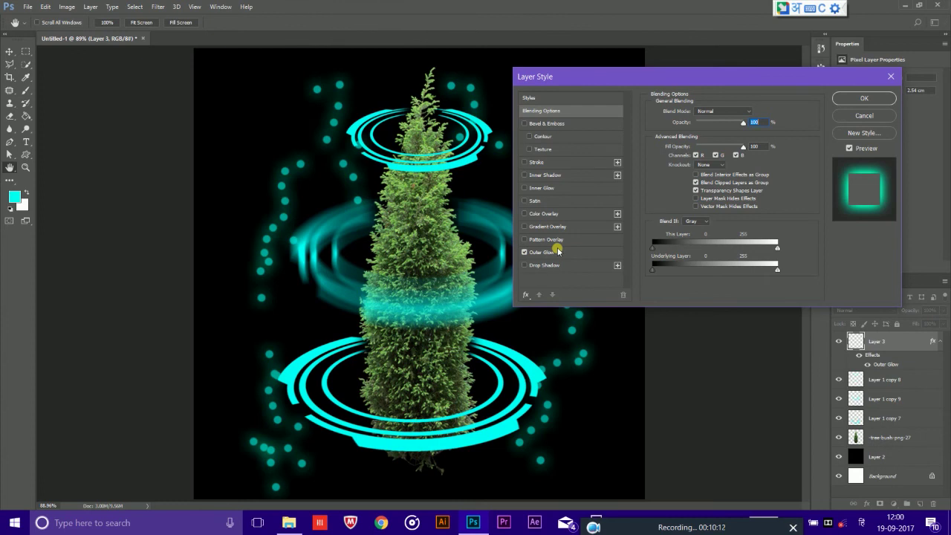
pyautogui.click(555, 252)
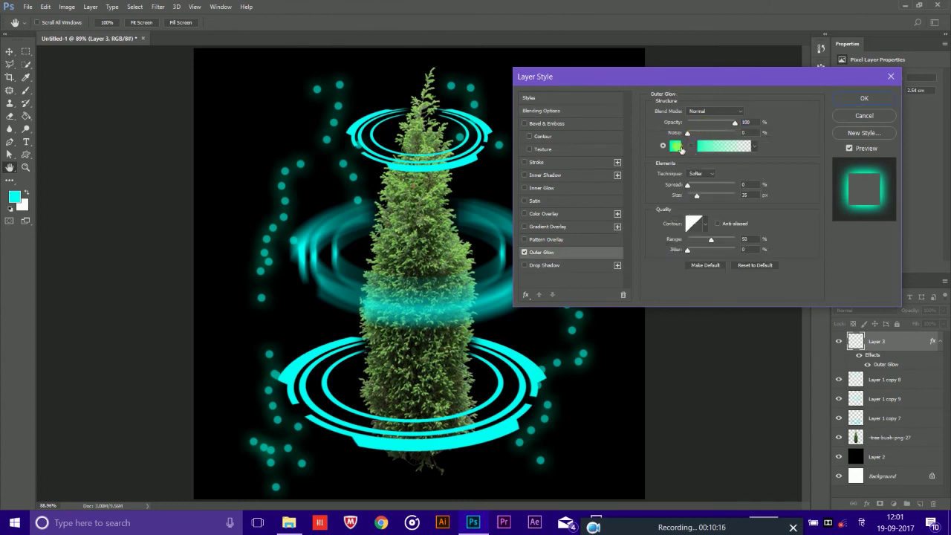
pyautogui.click(677, 146)
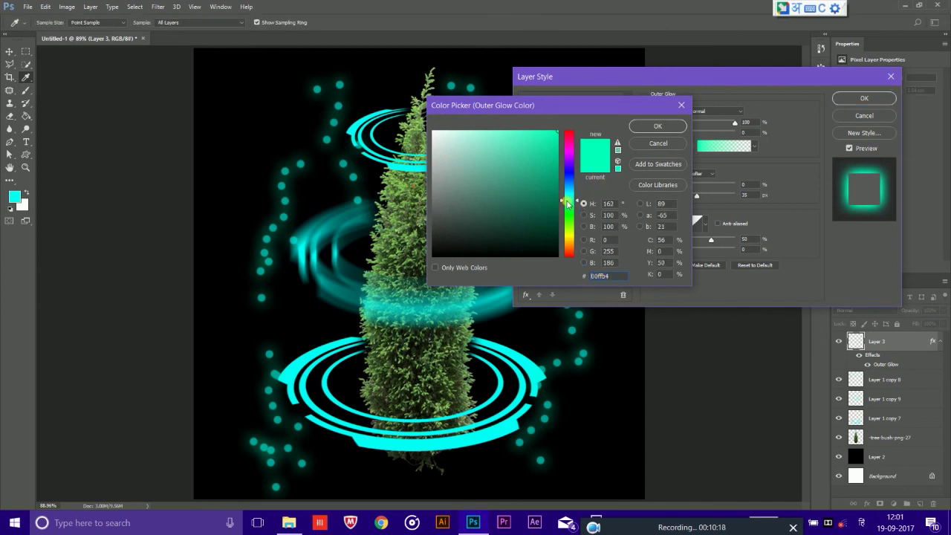
pyautogui.moveTo(568, 204); pyautogui.dragTo(569, 202)
pyautogui.click(658, 126)
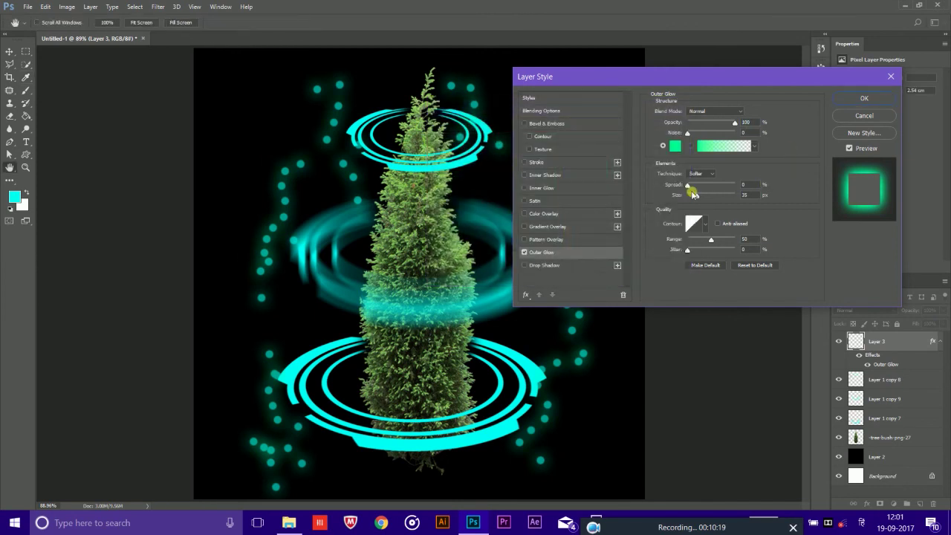
pyautogui.moveTo(693, 183); pyautogui.dragTo(694, 197)
pyautogui.click(689, 187)
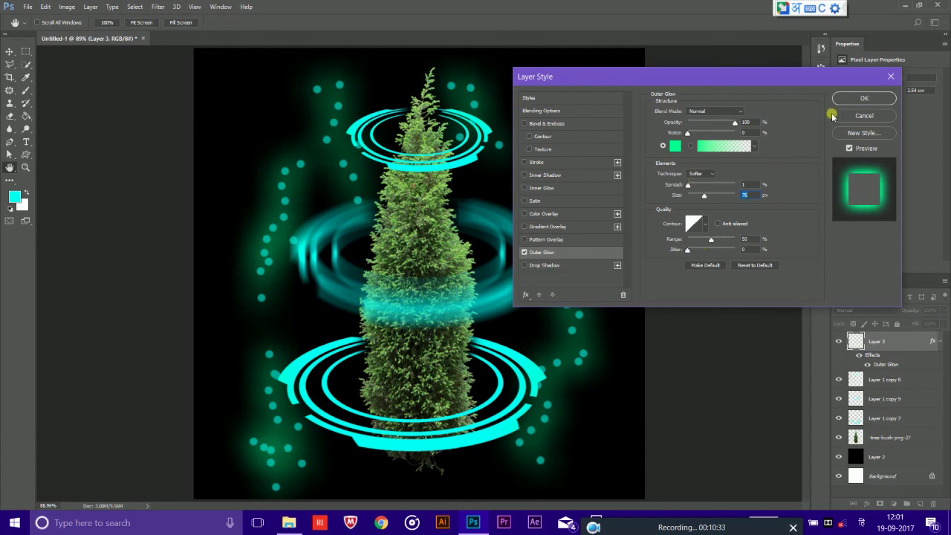
pyautogui.click(851, 100)
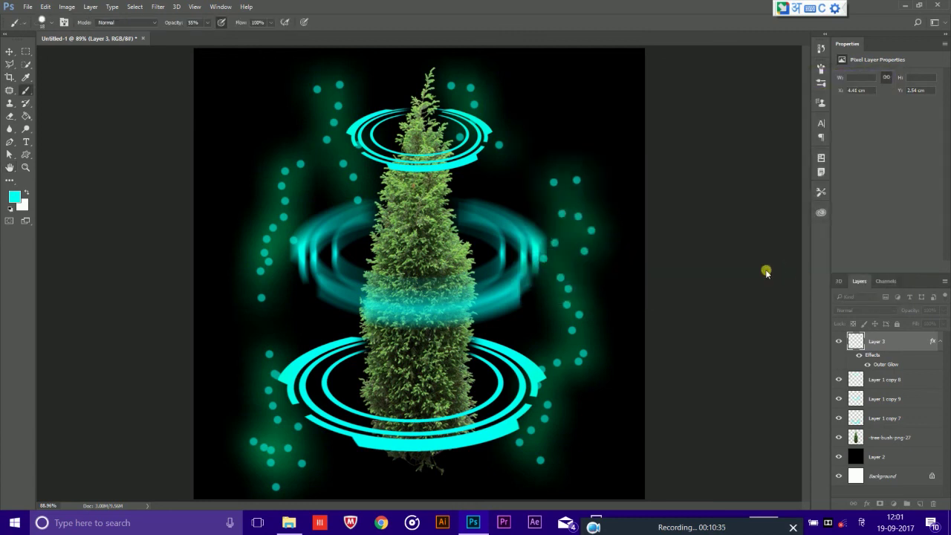